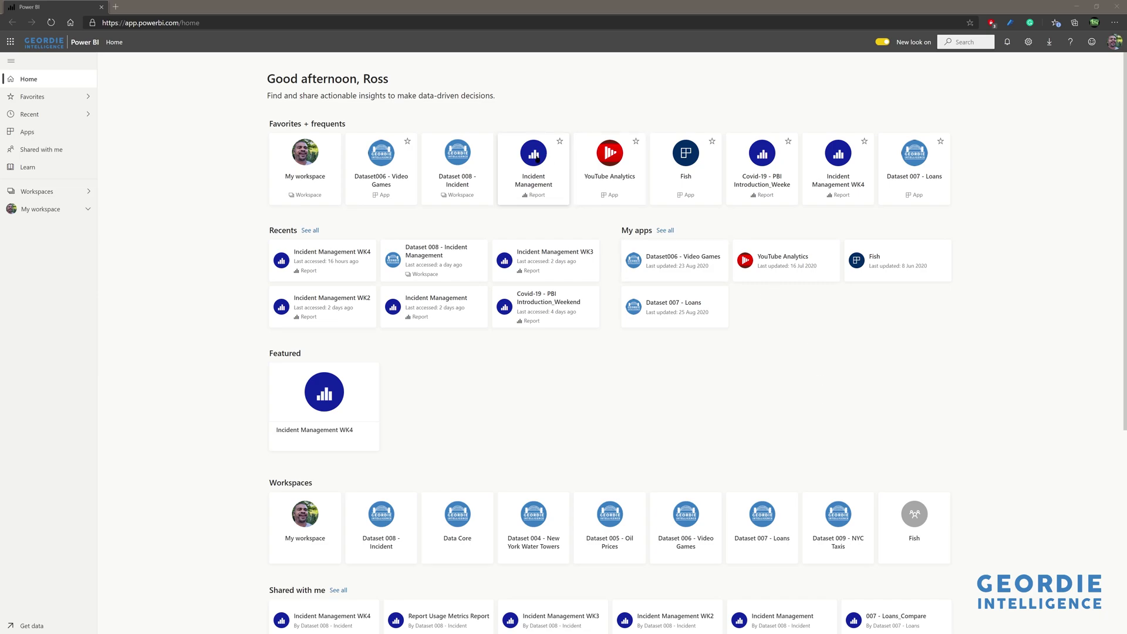
Step: Open the Calendar dataflow in the Data Core workspace and expand the field list of its Calendar entity
{"action": "left_click", "coordinate": [76, 192]}
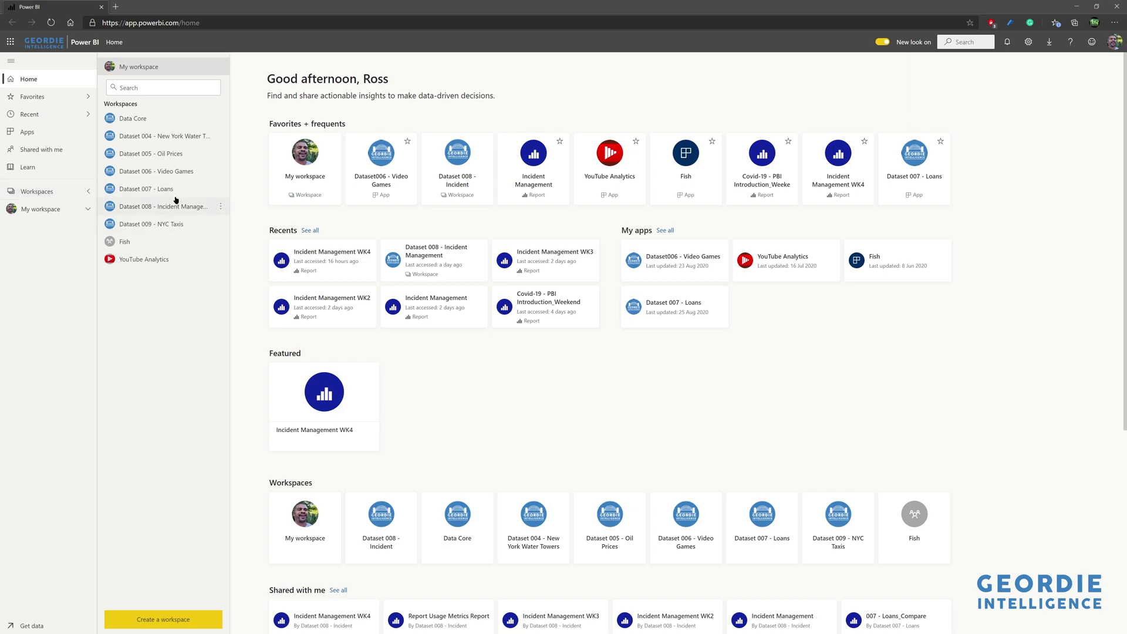
{"action": "left_click", "coordinate": [147, 121]}
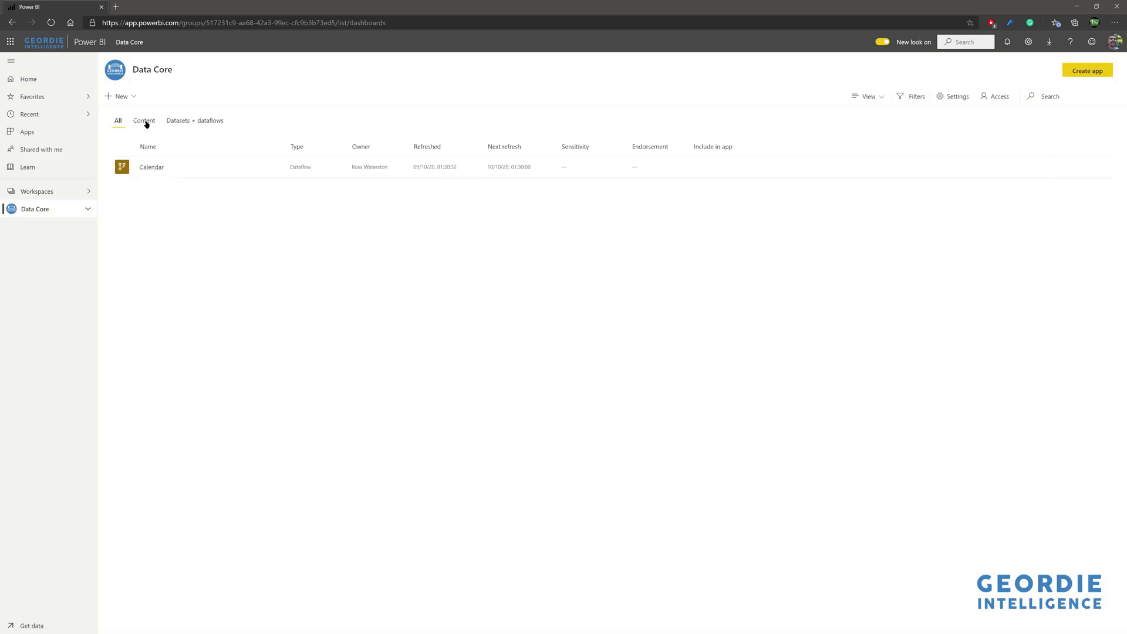
{"action": "left_click", "coordinate": [164, 169]}
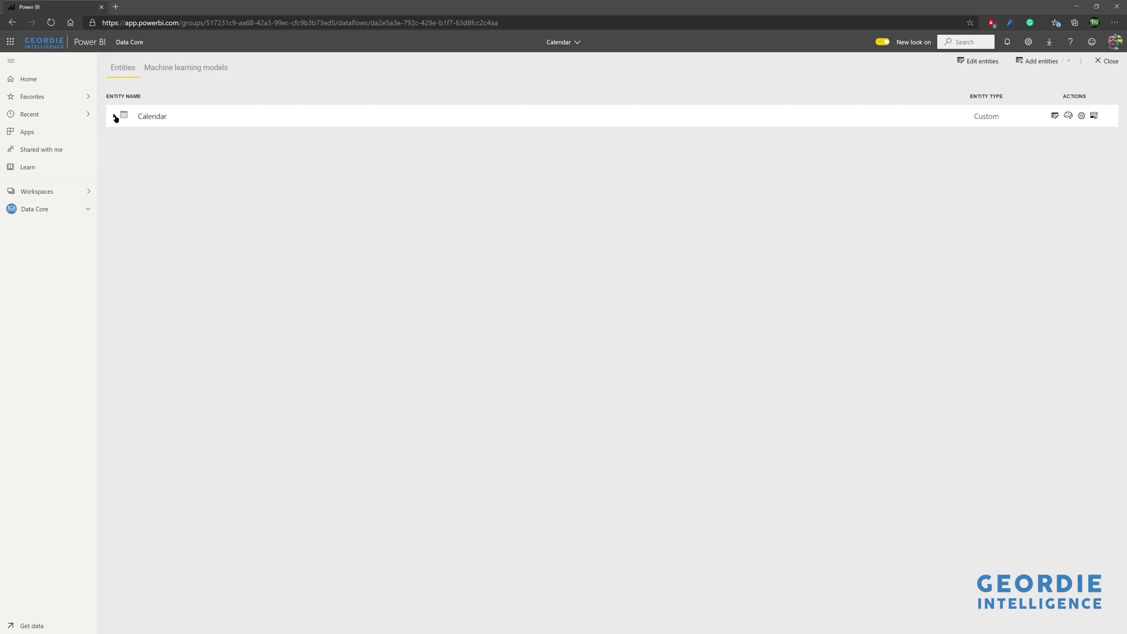
{"action": "left_click", "coordinate": [115, 116]}
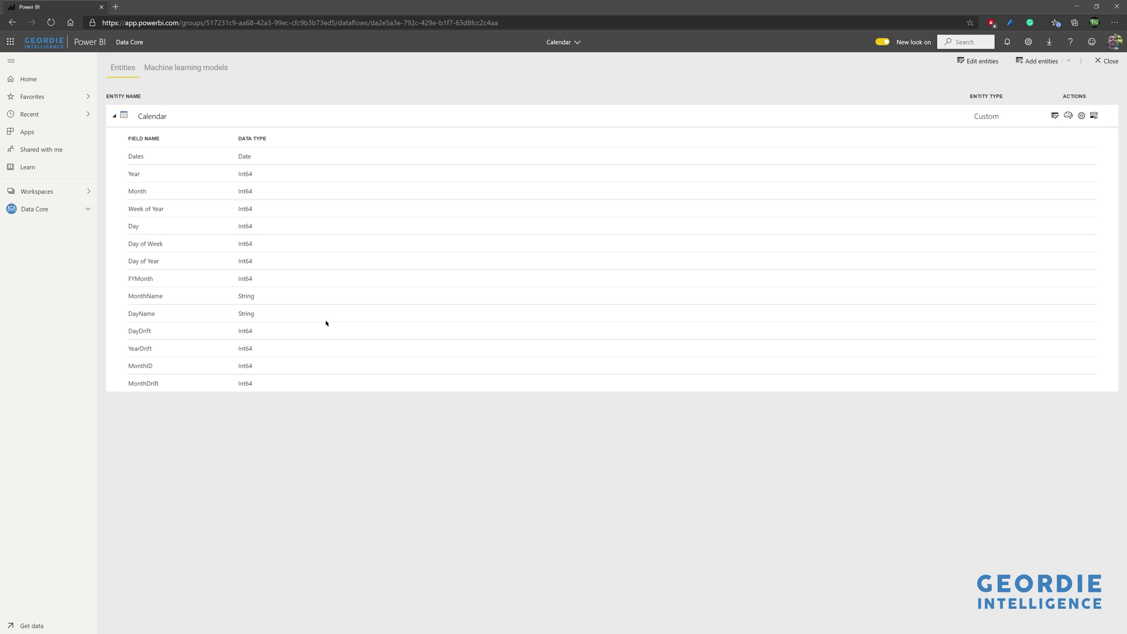
Step: Open the Calendar entity in the Power Query editor
{"action": "left_click", "coordinate": [1054, 117]}
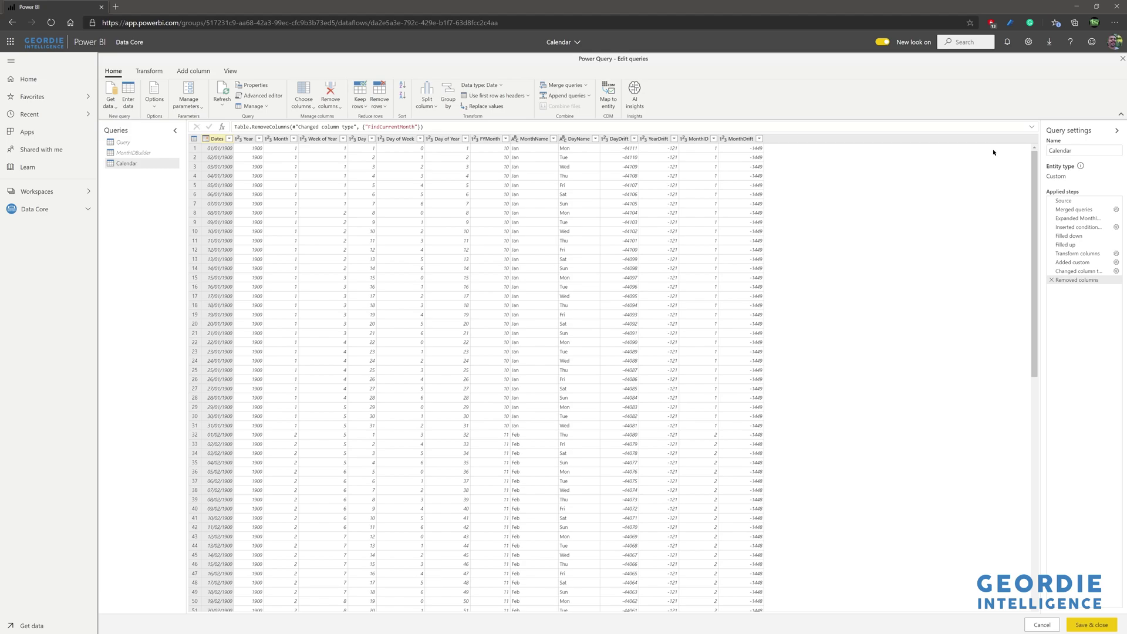
{"action": "right_click", "coordinate": [496, 127]}
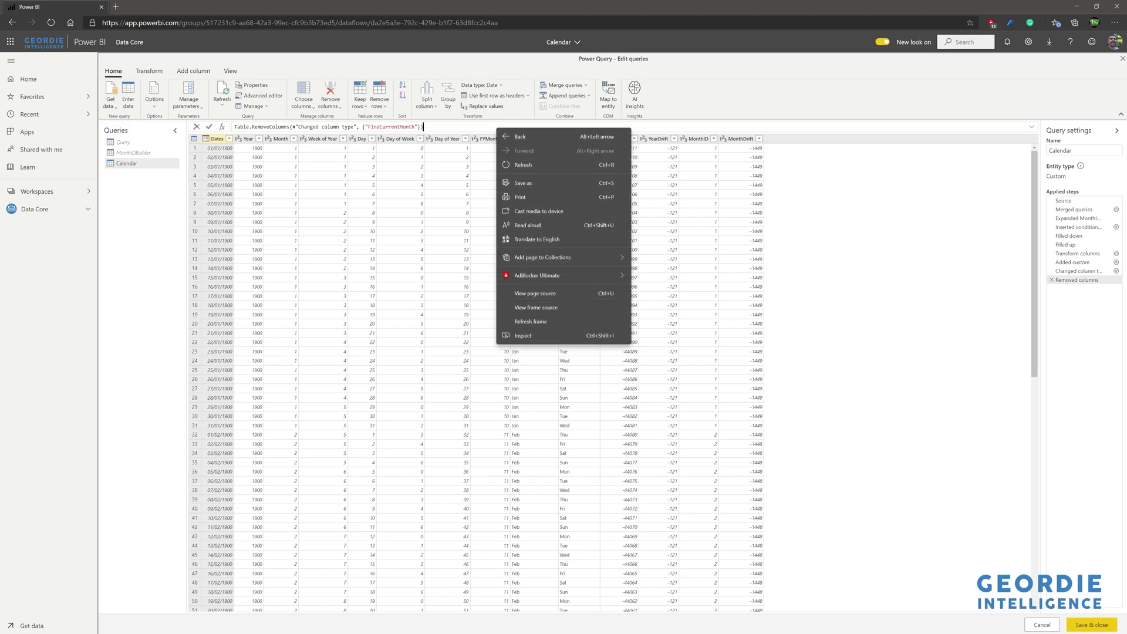
{"action": "left_click", "coordinate": [815, 210]}
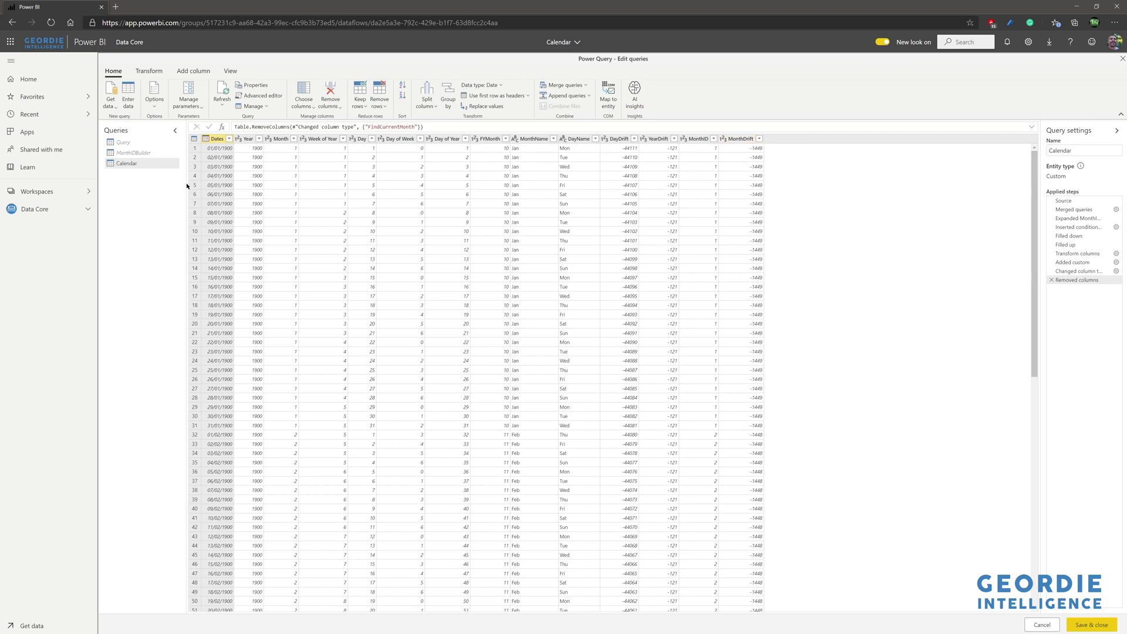
Step: Examine the MonthIDBuilder query and the StartDate and EndDate applied steps of the Query query
{"action": "left_click", "coordinate": [140, 155]}
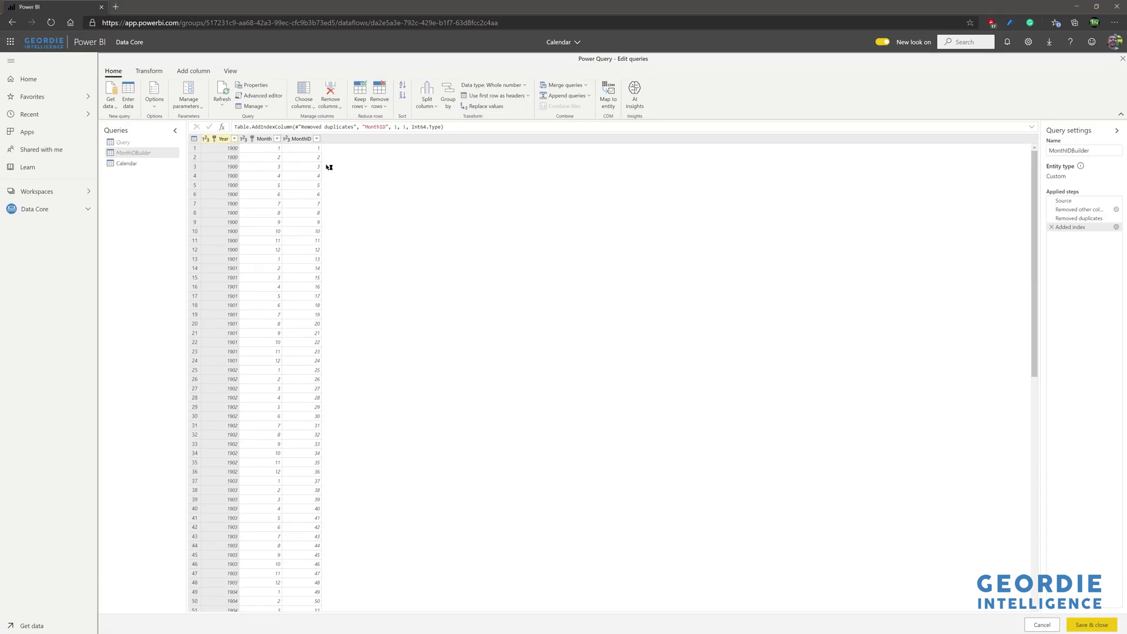
{"action": "left_click", "coordinate": [125, 142]}
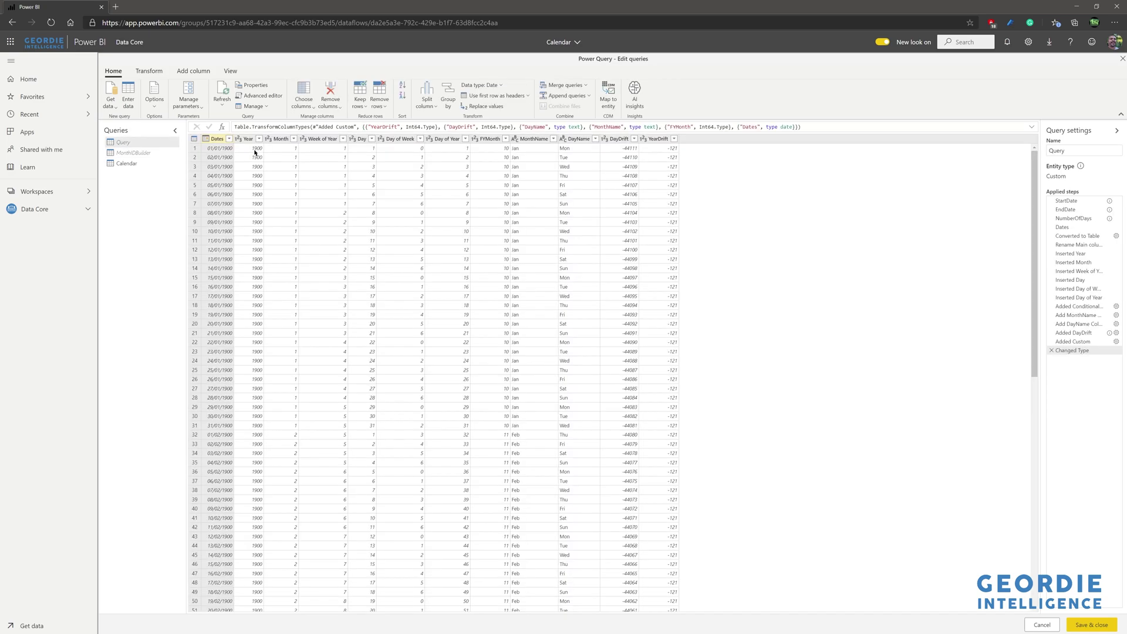
{"action": "left_click", "coordinate": [1072, 201]}
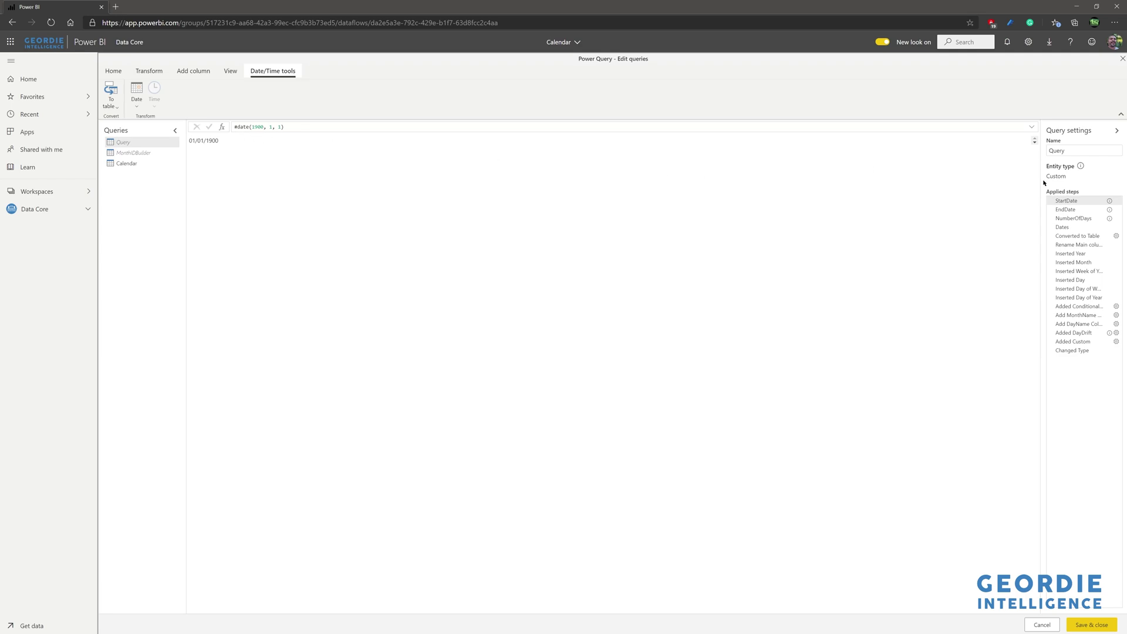
{"action": "left_click", "coordinate": [1072, 209]}
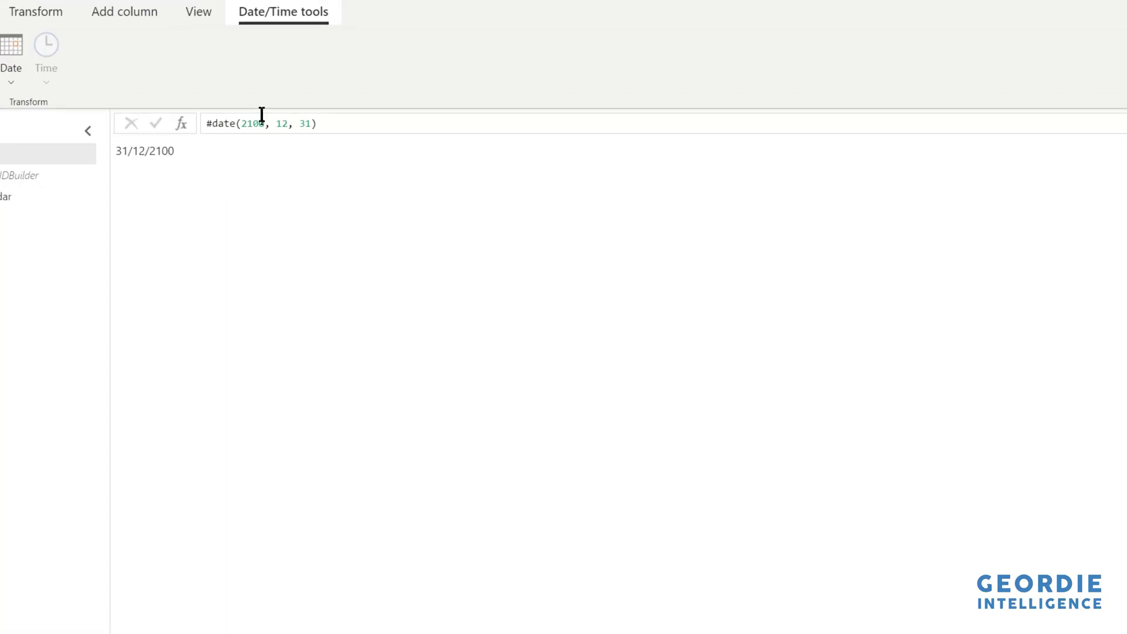
Step: Try another year in the EndDate formula of the Query query and restore it to 2100
{"action": "left_click", "coordinate": [260, 127]}
{"action": "type", "text": "5"}
{"action": "left_click", "coordinate": [367, 120]}
{"action": "left_click", "coordinate": [258, 123]}
{"action": "key", "text": "BackSpace"}
{"action": "type", "text": "0"}
{"action": "key", "text": "Return"}
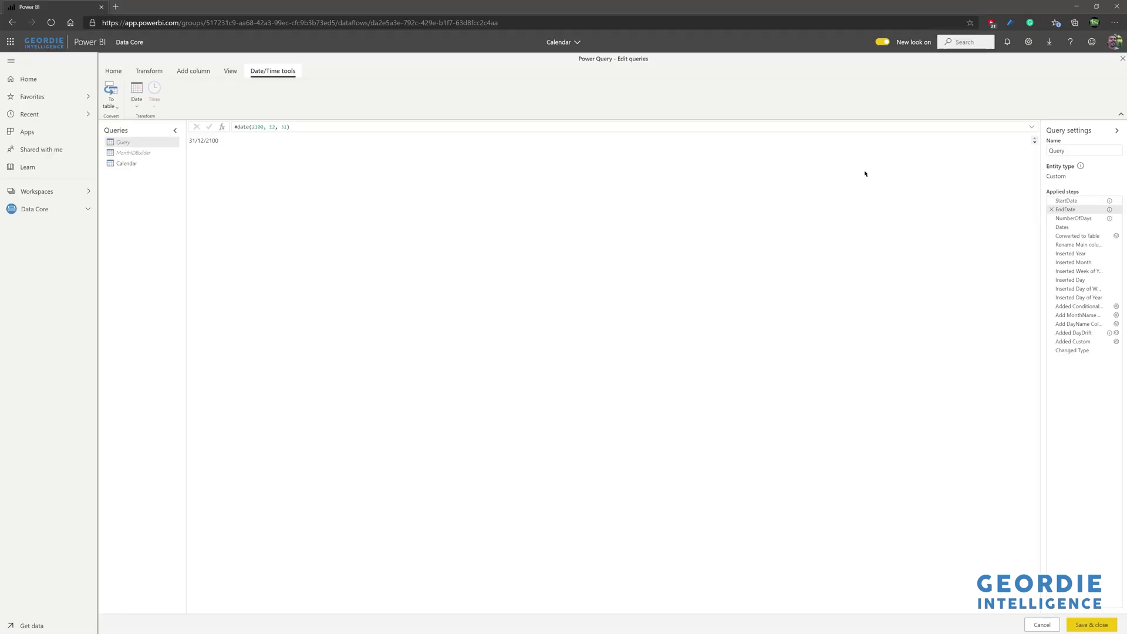
Step: Examine the NumberOfDays and Dates steps of the Query query, and review its final table and the MonthIDBuilder table
{"action": "left_click", "coordinate": [1076, 219]}
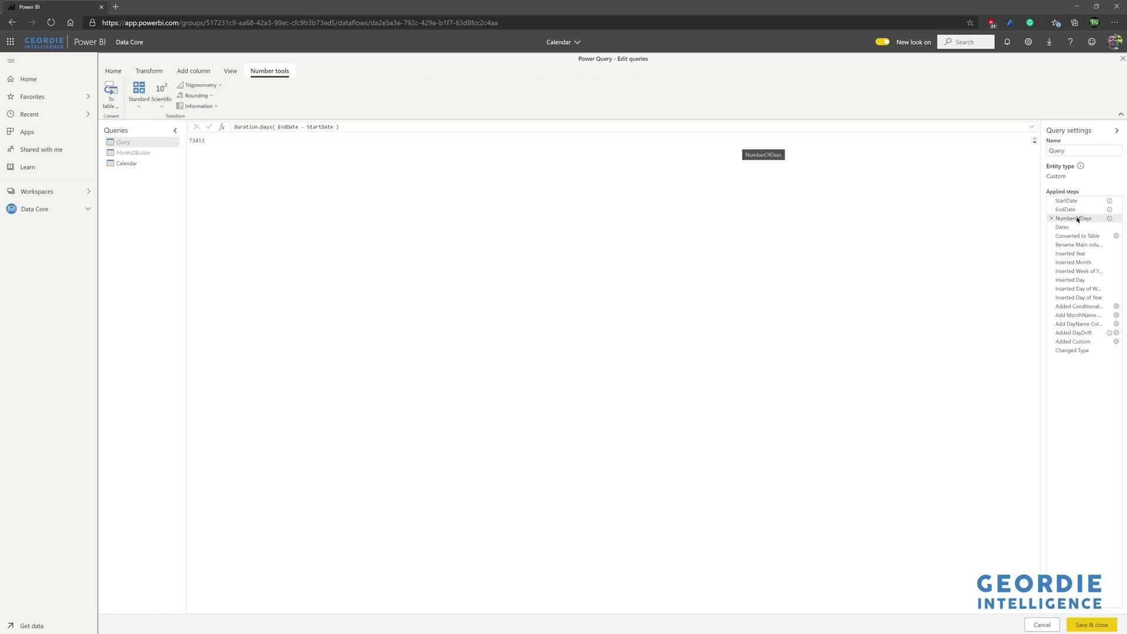
{"action": "left_click", "coordinate": [1076, 227]}
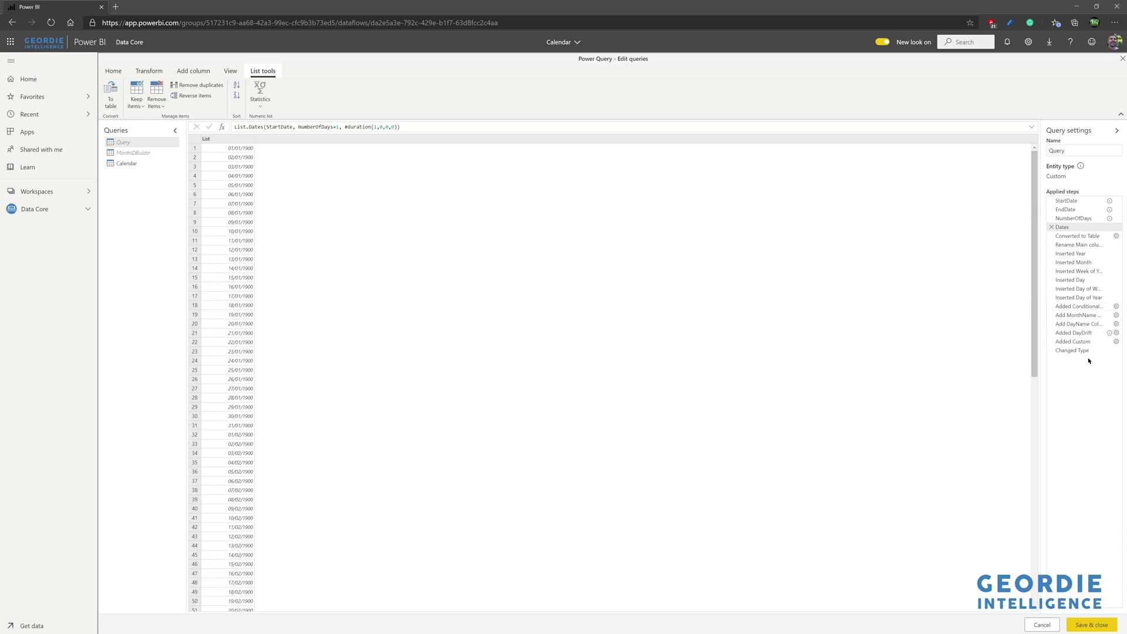
{"action": "left_click", "coordinate": [136, 143]}
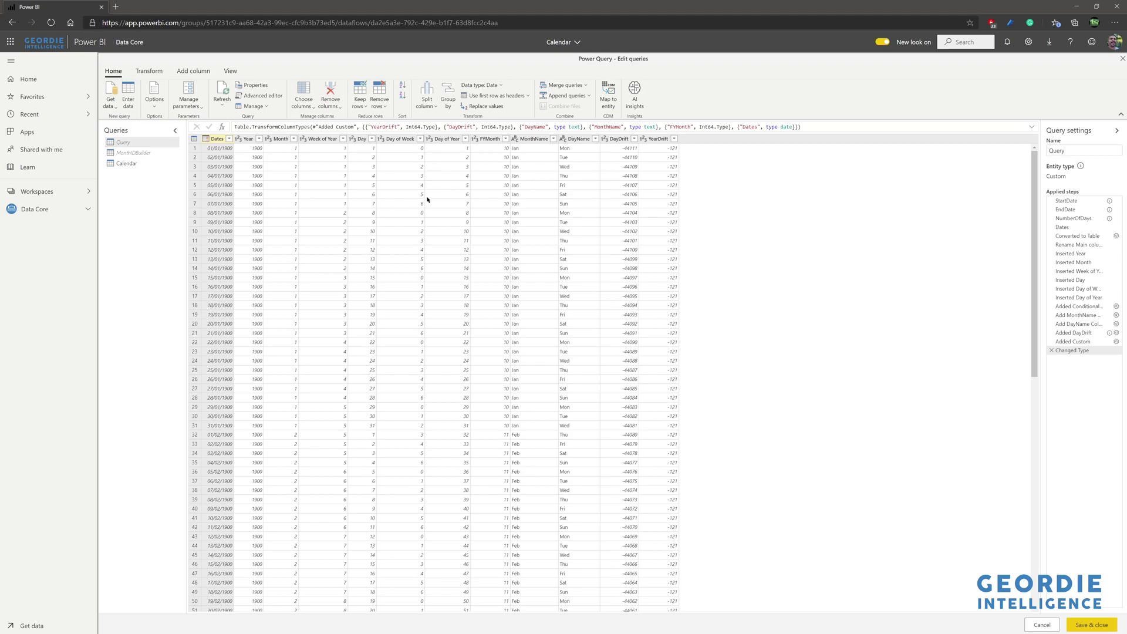
{"action": "left_click", "coordinate": [149, 154]}
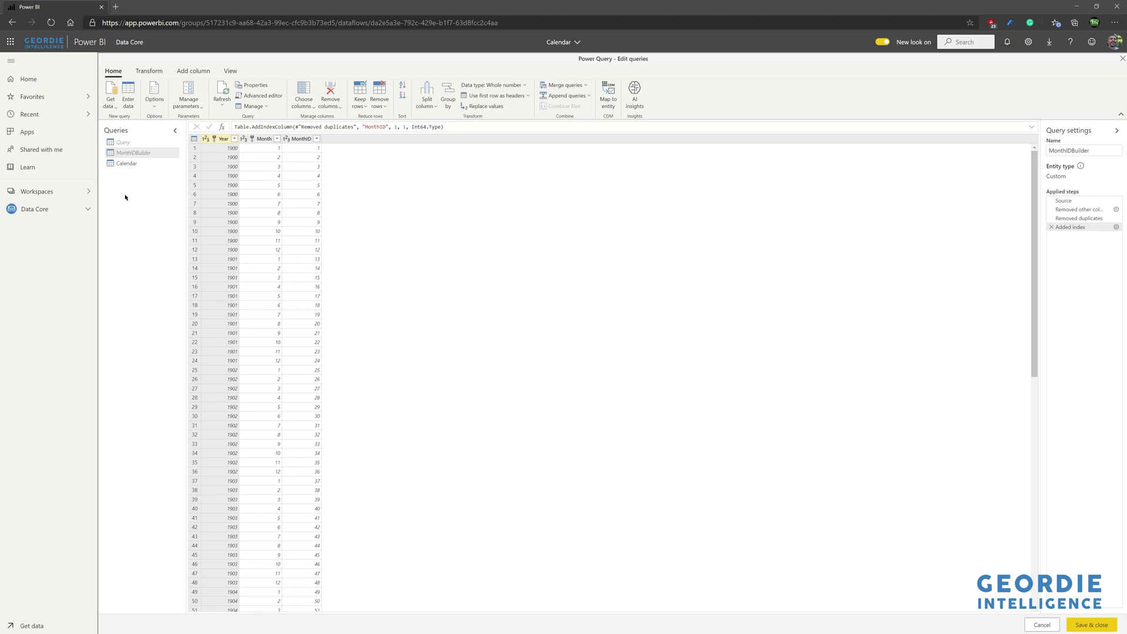
Step: Examine the Calendar query's Source and Merged queries steps, including the settings of the merge with MonthIDBuilder
{"action": "left_click", "coordinate": [128, 163]}
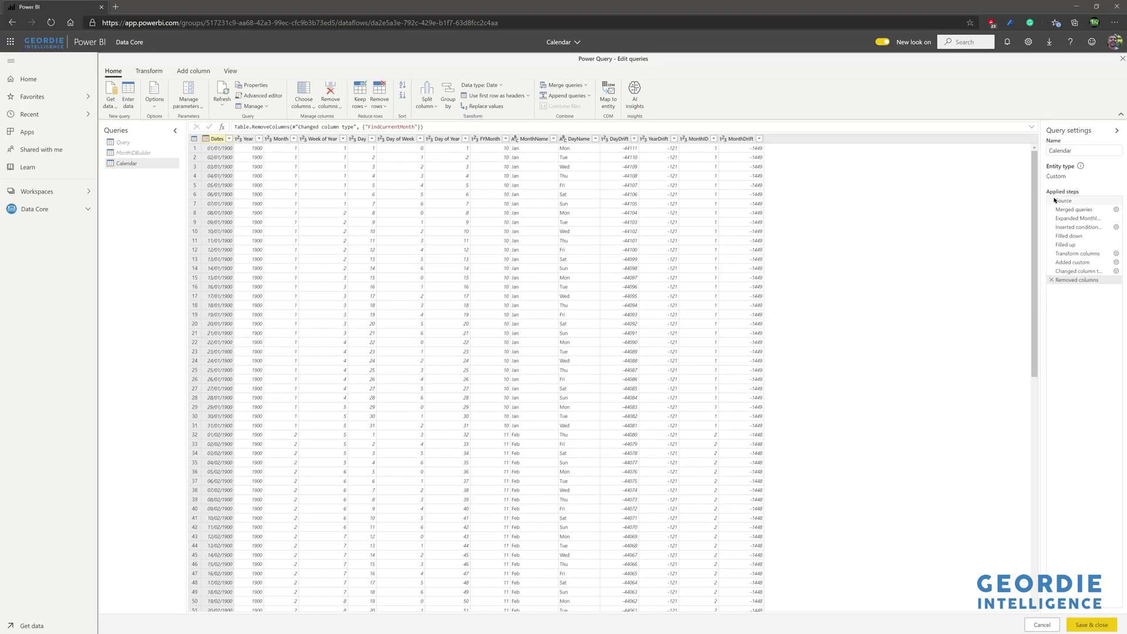
{"action": "left_click", "coordinate": [1068, 201]}
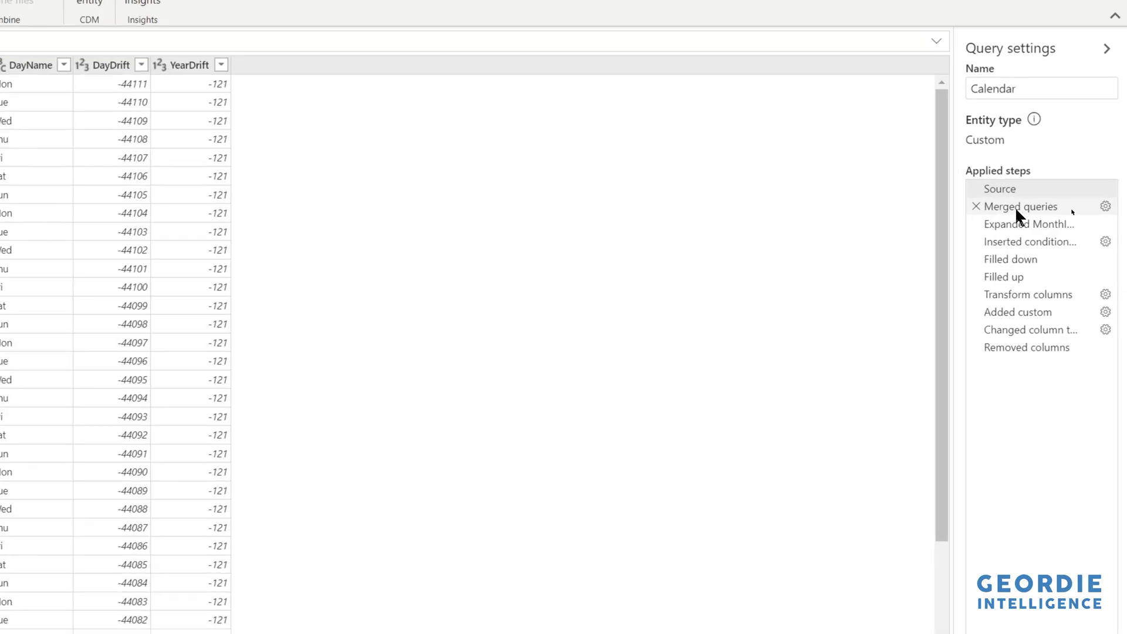
{"action": "left_click", "coordinate": [1073, 208]}
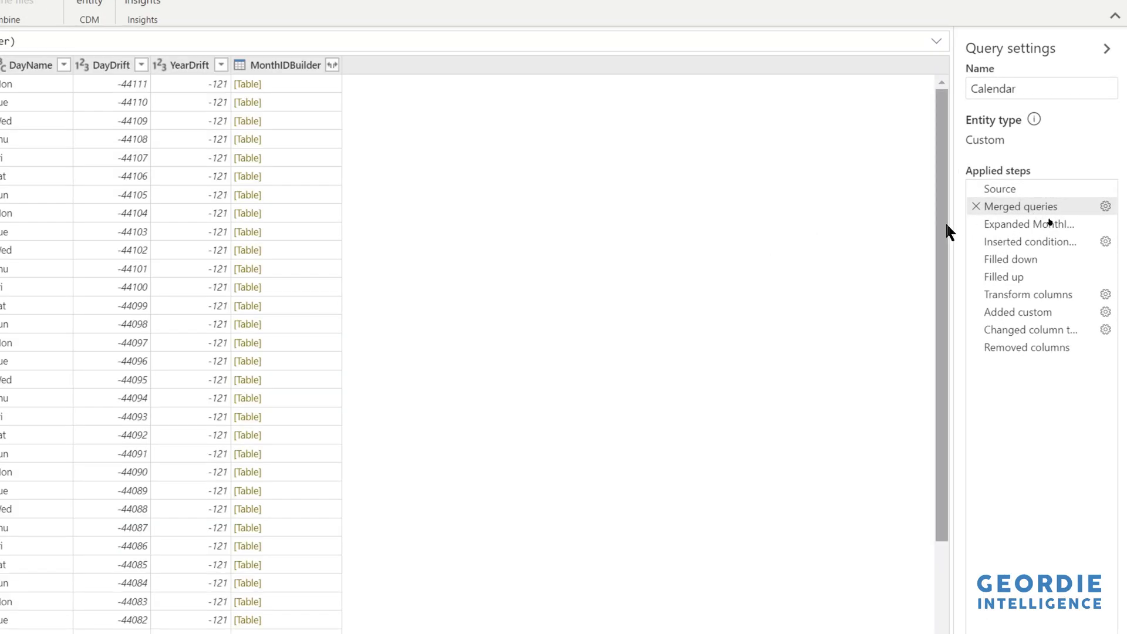
{"action": "left_click", "coordinate": [1106, 208]}
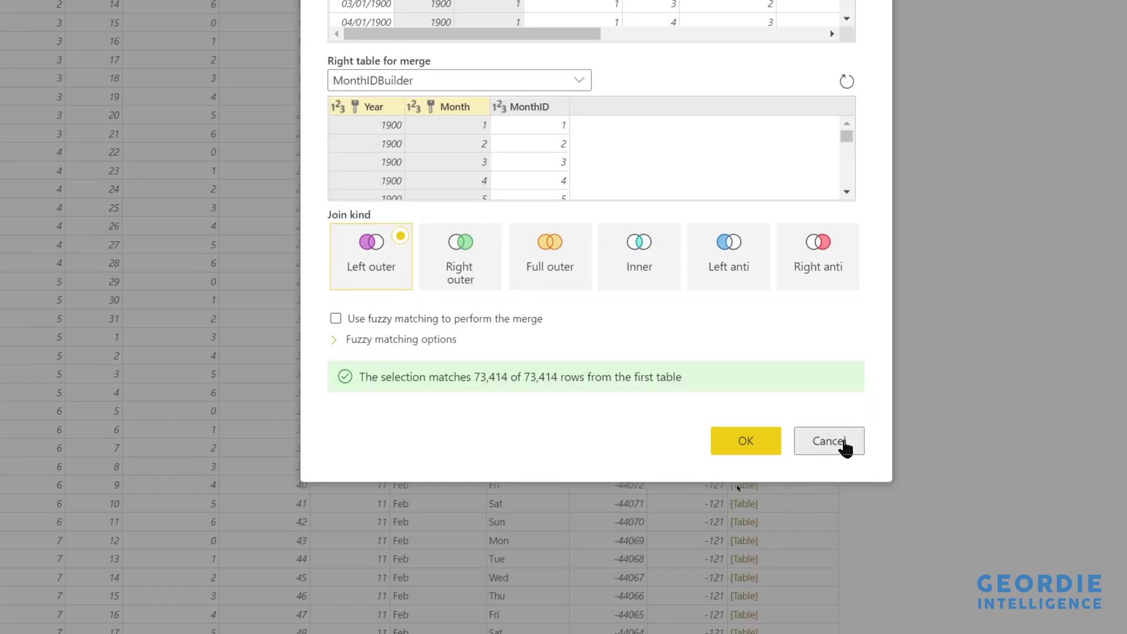
{"action": "left_click", "coordinate": [844, 442]}
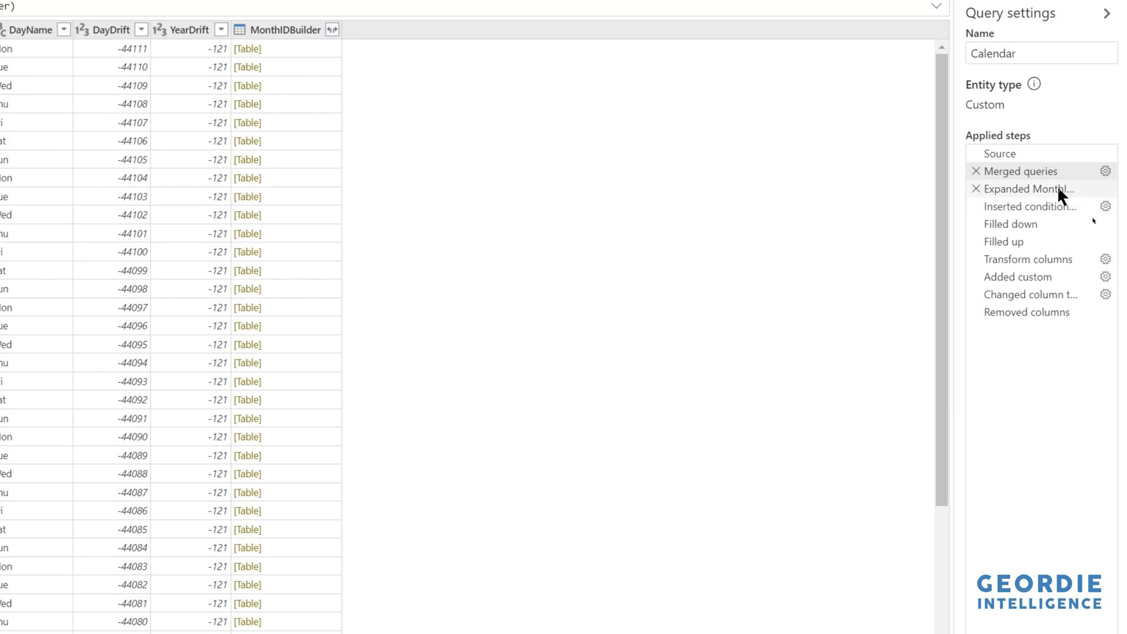
Step: Examine the Calendar query's expanded MonthID step and the definition of the FindCurrentMonth conditional column
{"action": "left_click", "coordinate": [1058, 185]}
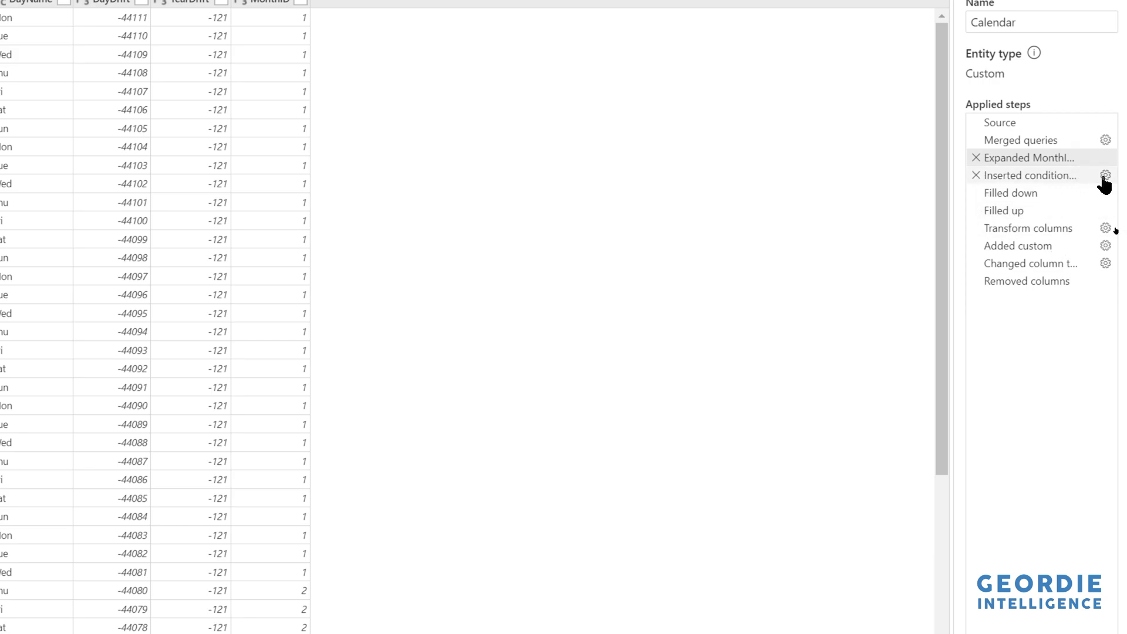
{"action": "left_click", "coordinate": [1104, 176]}
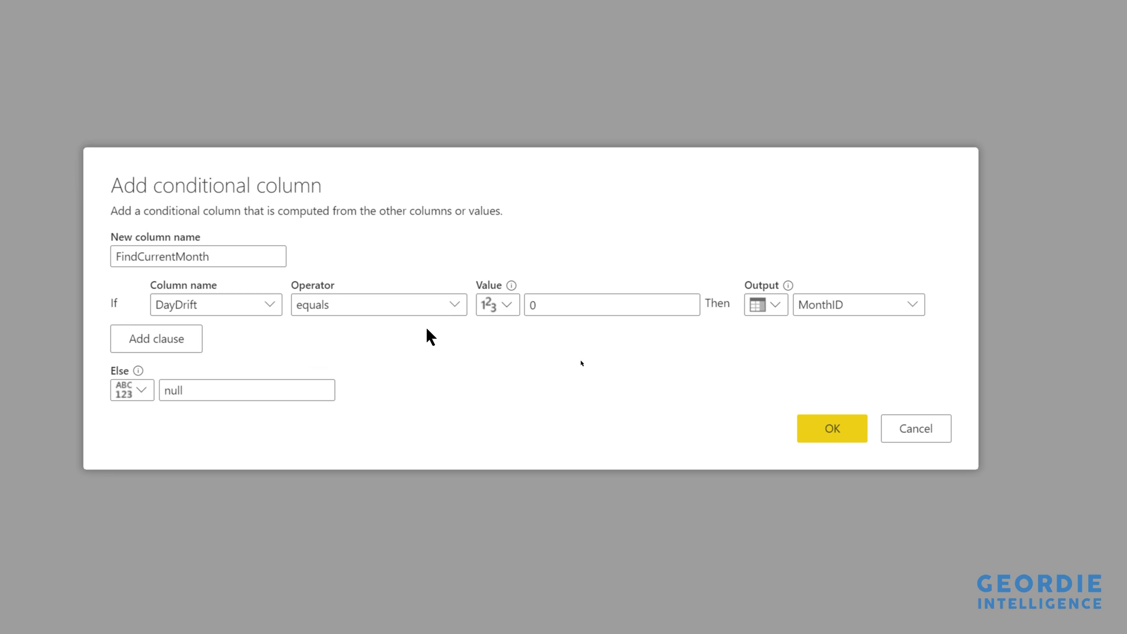
{"action": "left_click", "coordinate": [904, 430]}
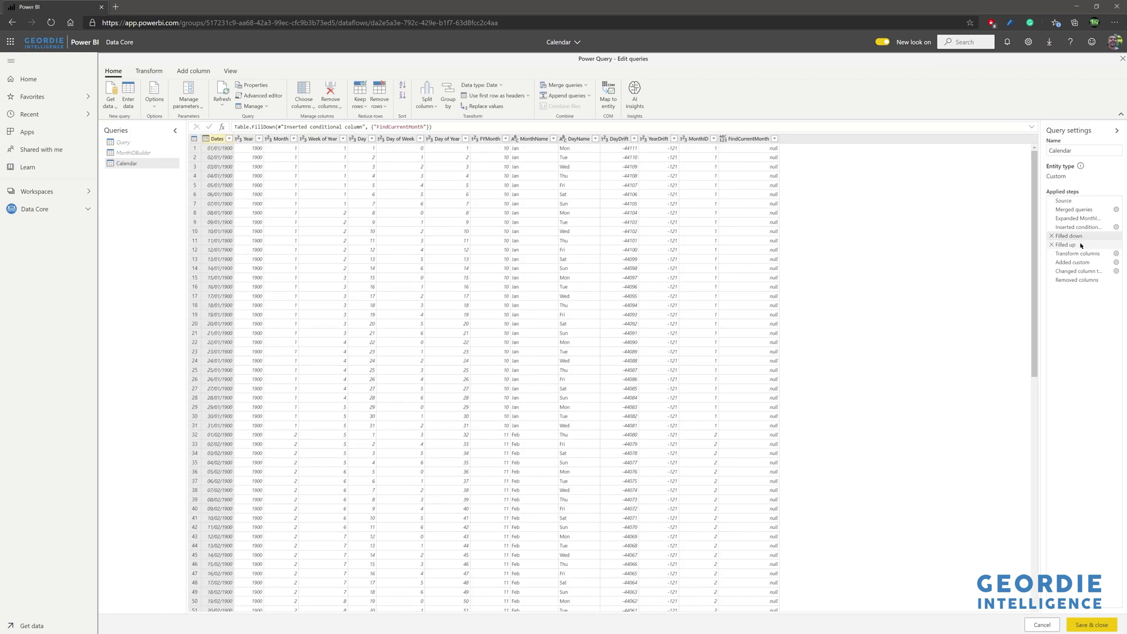
Step: Examine the Calendar query's steps from Filled up to Removed columns, and leave the editor and dataflow without saving
{"action": "left_click", "coordinate": [1081, 245]}
{"action": "left_click", "coordinate": [1078, 254]}
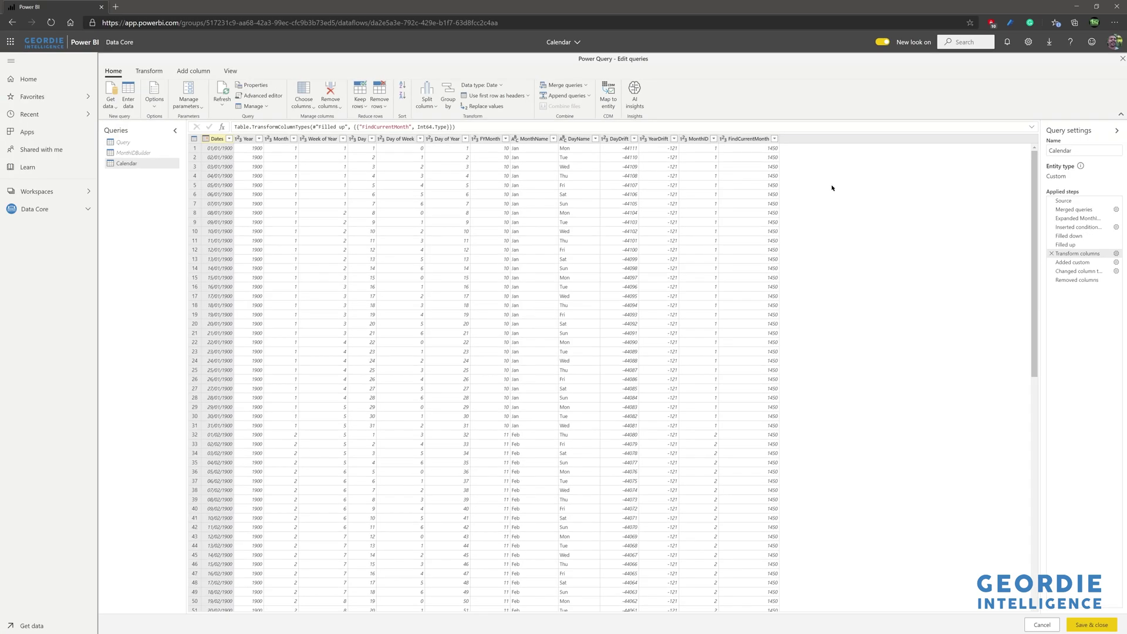
{"action": "left_click", "coordinate": [1079, 263]}
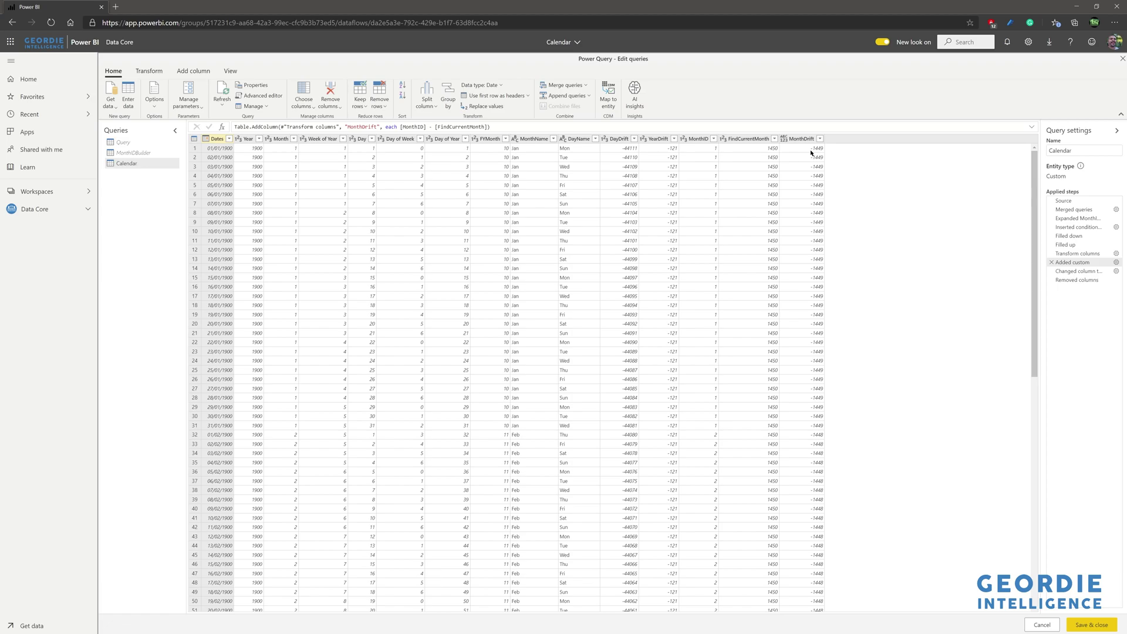
{"action": "left_click", "coordinate": [1079, 271]}
{"action": "left_click", "coordinate": [1082, 281]}
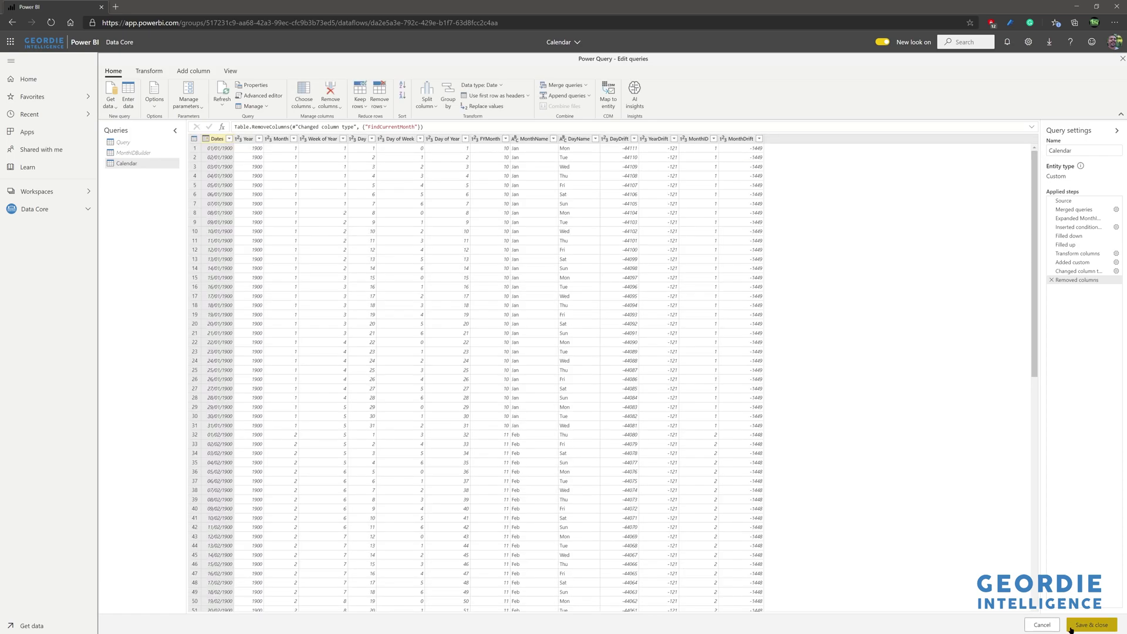
{"action": "left_click", "coordinate": [1054, 625]}
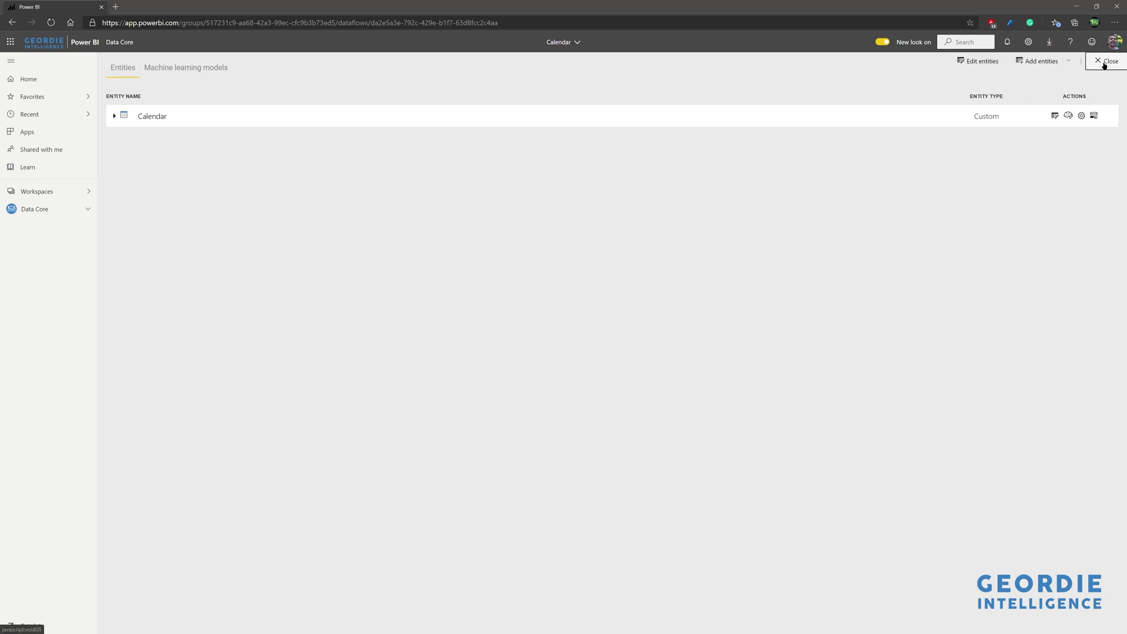
{"action": "left_click", "coordinate": [1104, 65]}
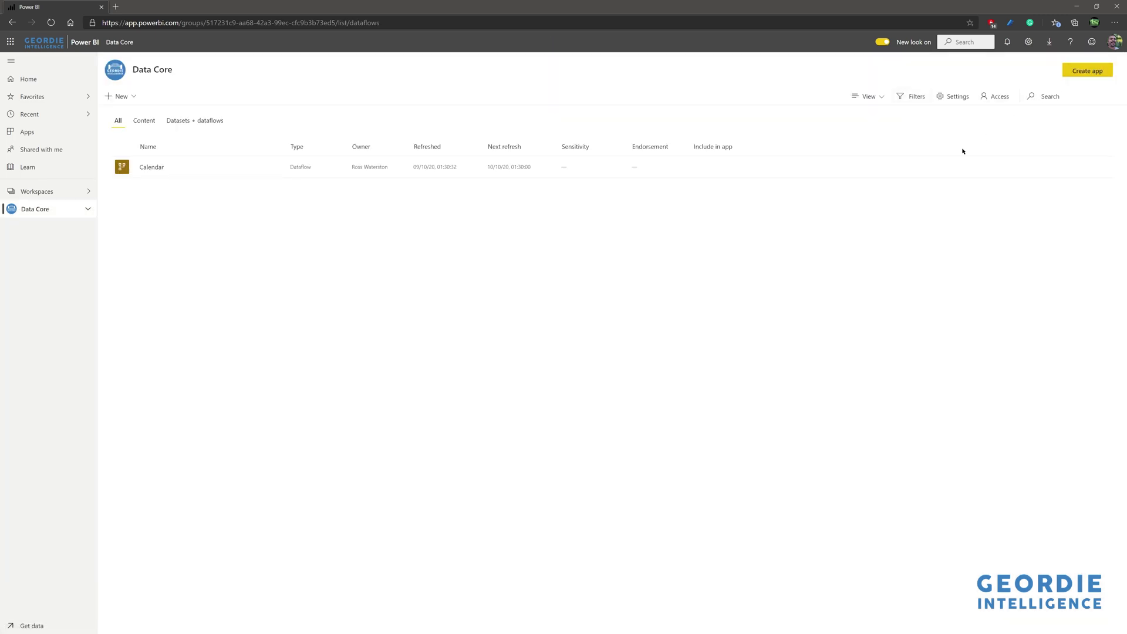
Step: Refresh the Calendar dataflow and open its scheduled refresh settings
{"action": "mouse_move", "coordinate": [241, 167]}
{"action": "left_click", "coordinate": [243, 168]}
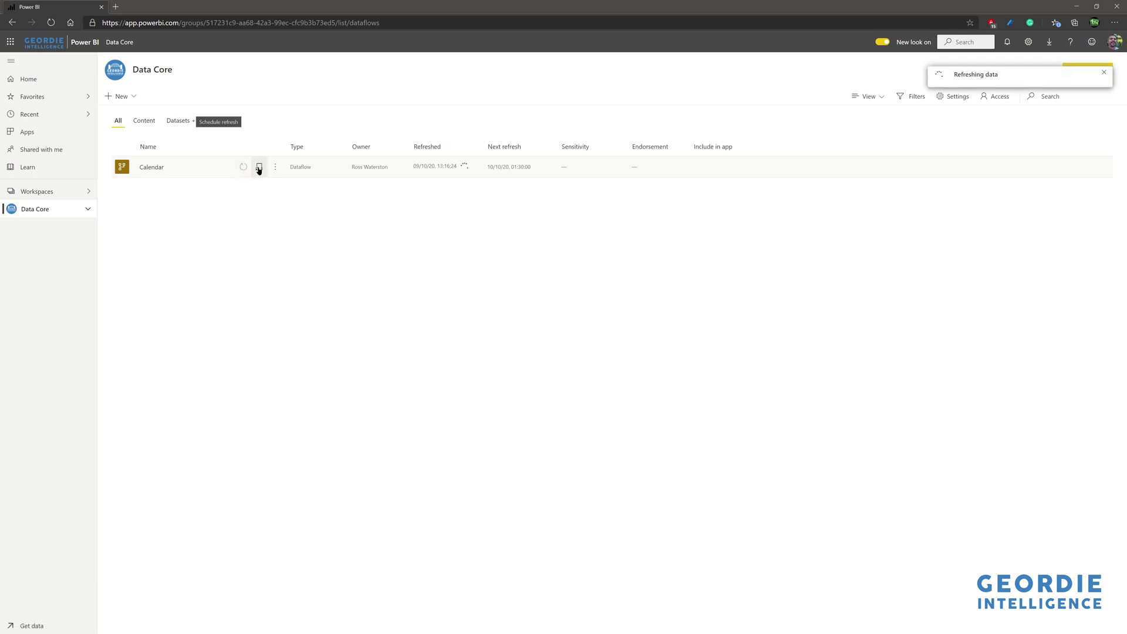
{"action": "left_click", "coordinate": [259, 169]}
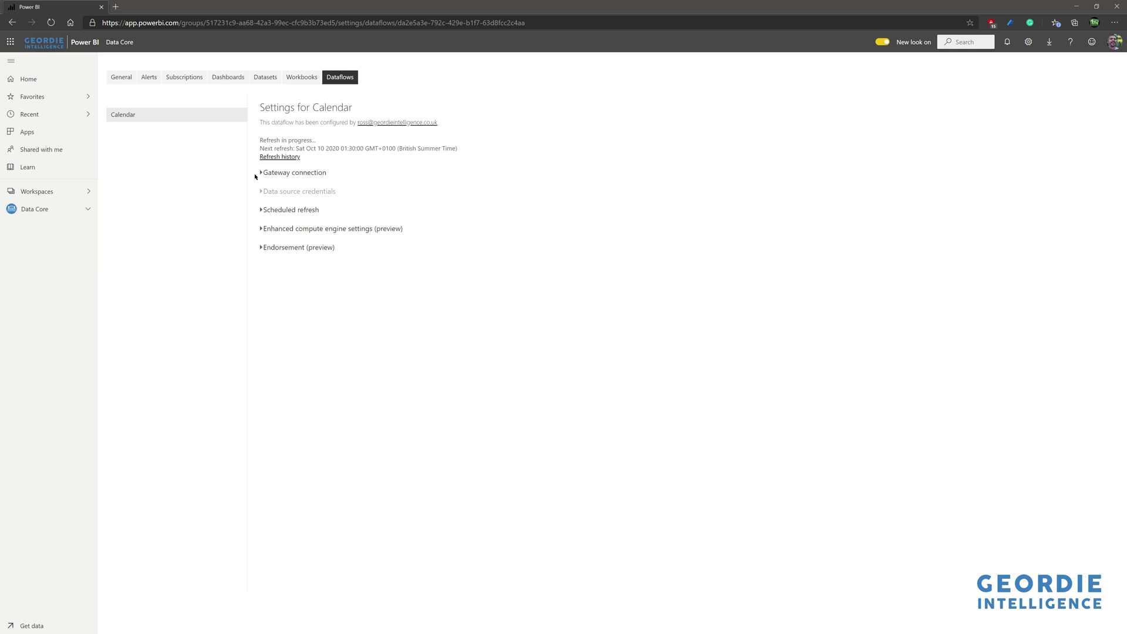
{"action": "left_click", "coordinate": [265, 210]}
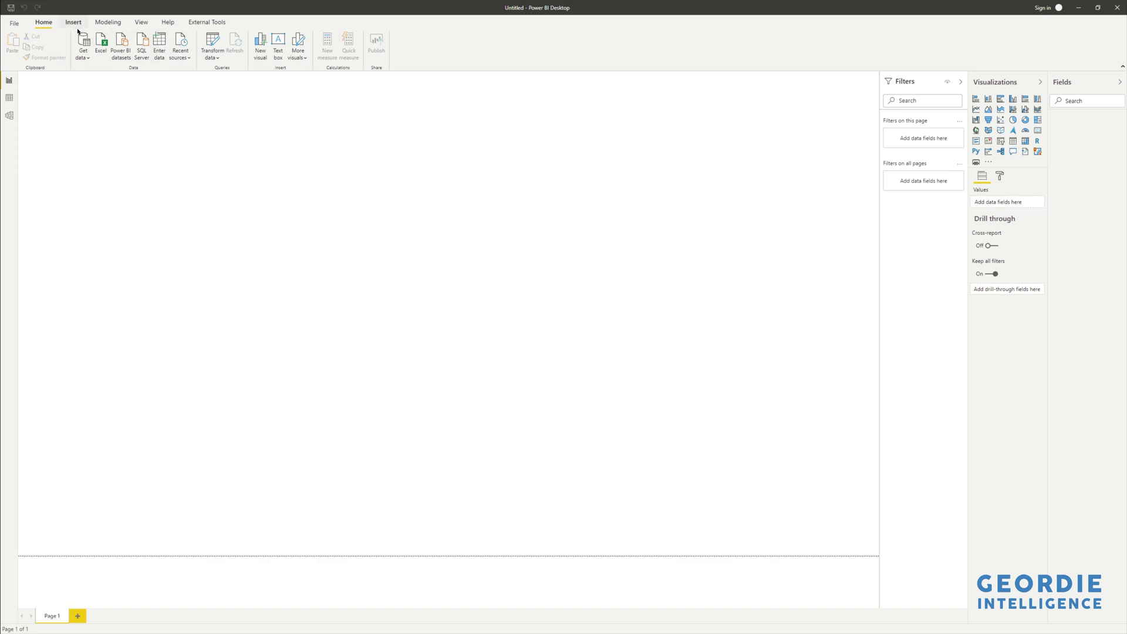
Step: Get the Calendar table from the Data Core workspace's Calendar dataflow and open it for transformation
{"action": "left_click", "coordinate": [82, 57]}
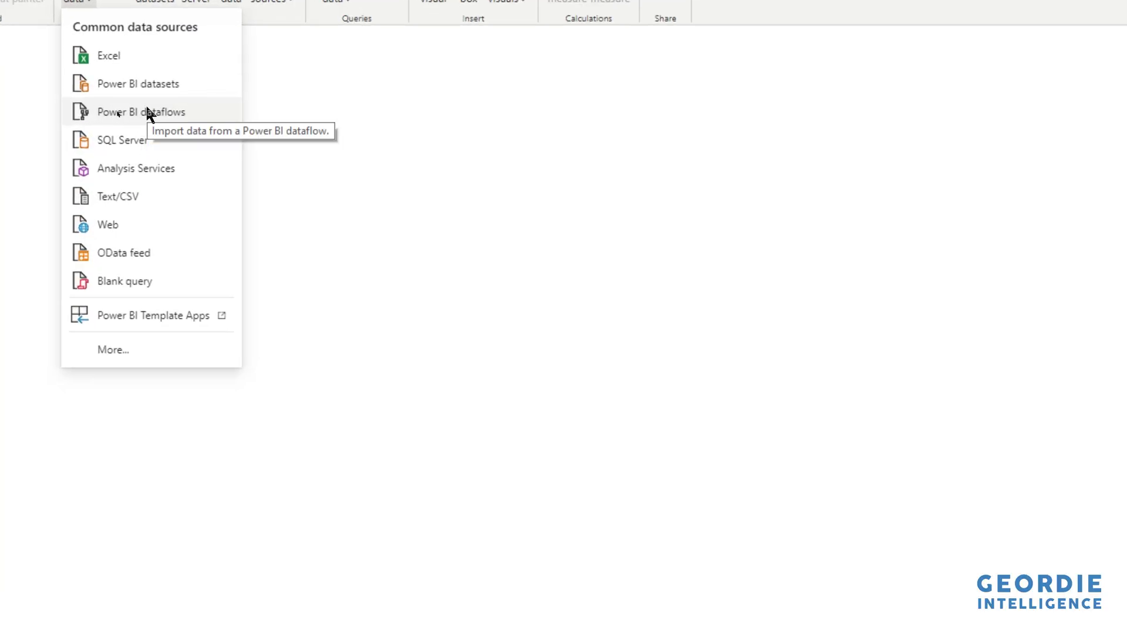
{"action": "left_click", "coordinate": [146, 110]}
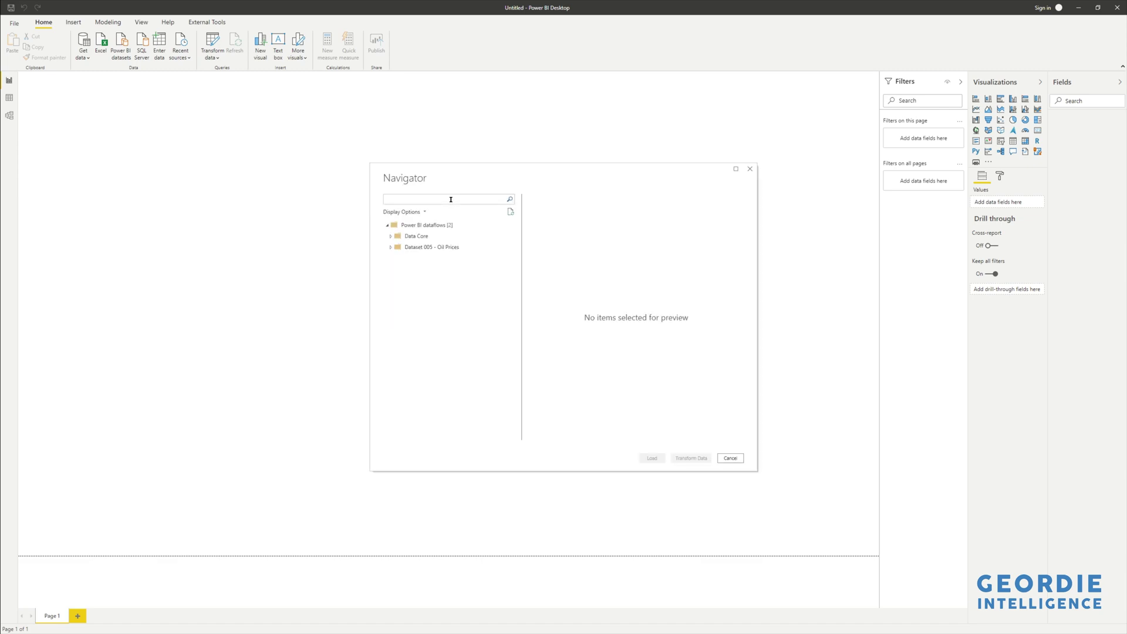
{"action": "left_click", "coordinate": [392, 237]}
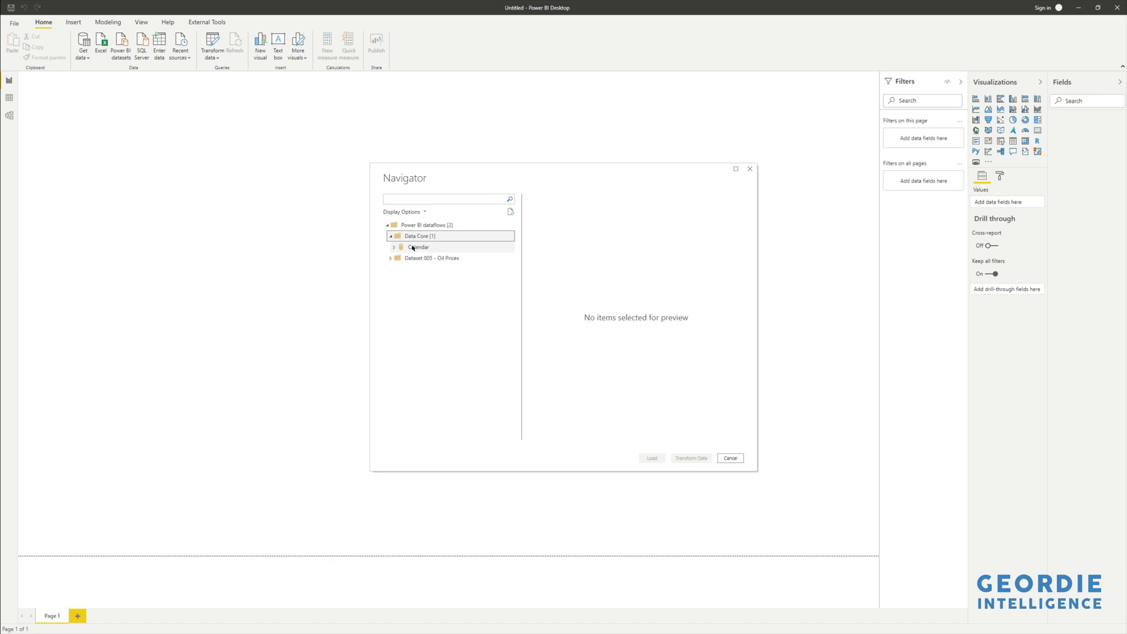
{"action": "left_click", "coordinate": [396, 247]}
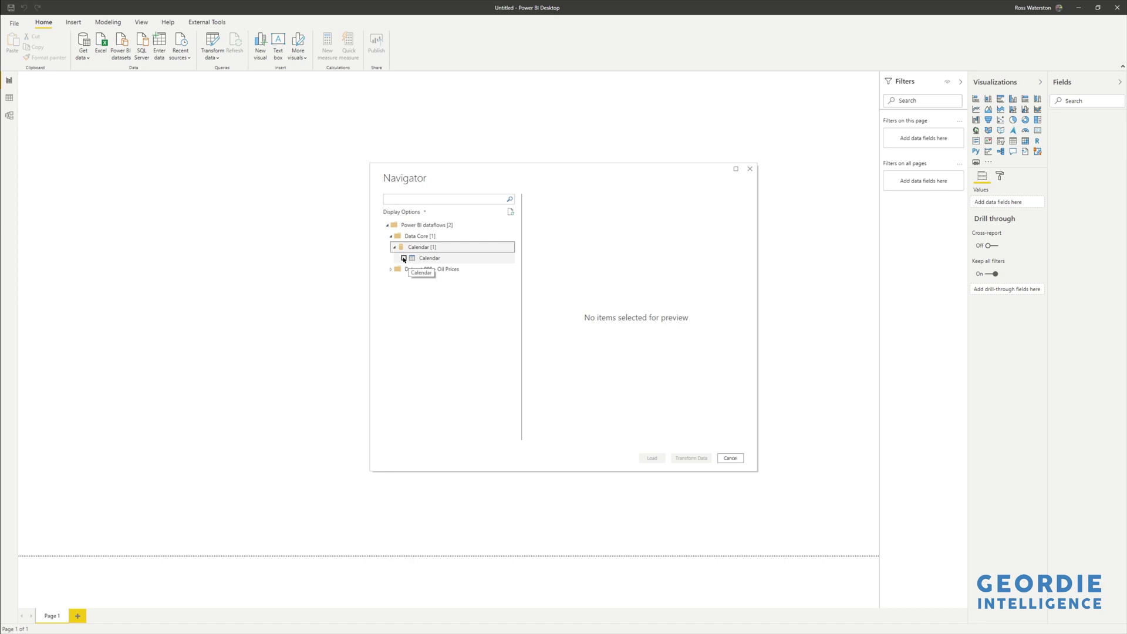
{"action": "left_click", "coordinate": [405, 258]}
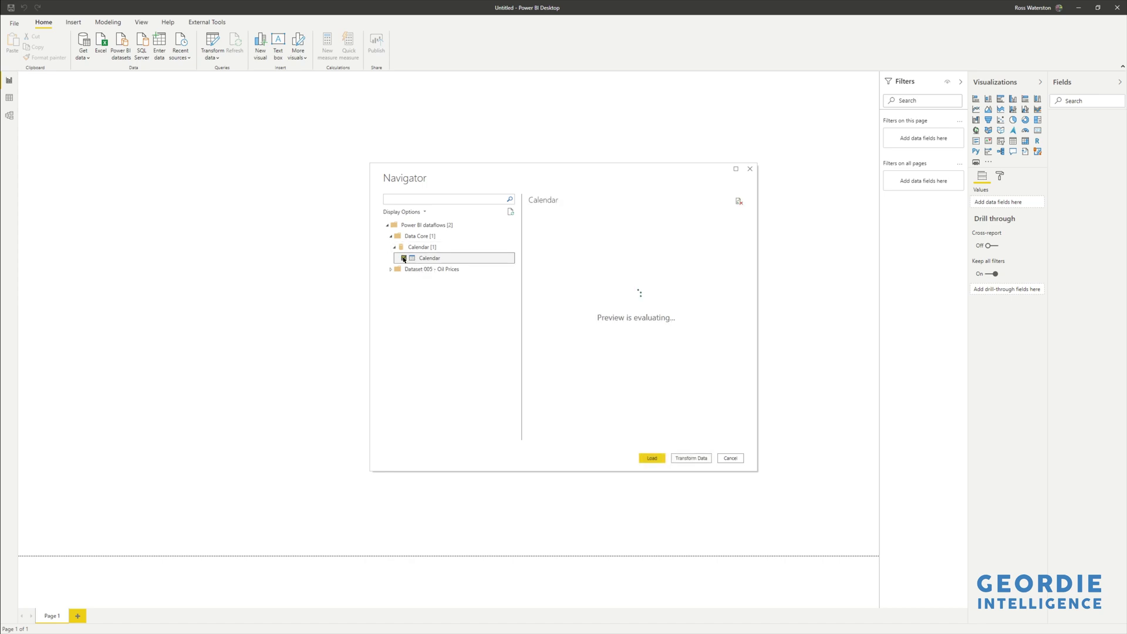
{"action": "left_click", "coordinate": [679, 458]}
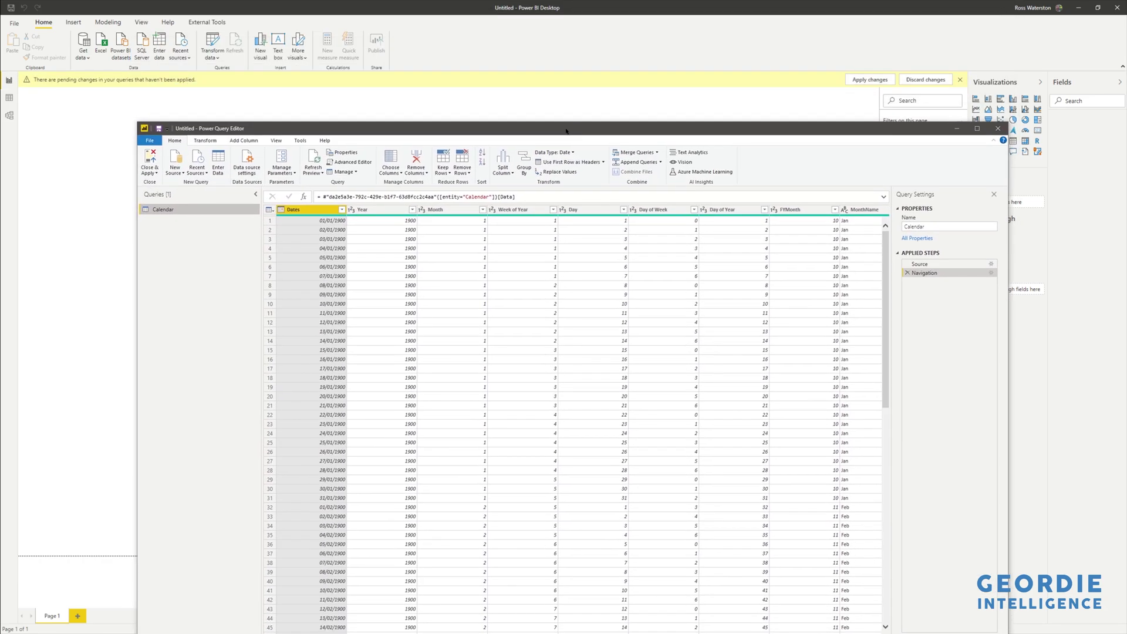
Step: Filter the Calendar query to Year values from 2010 to 2030 and apply the query to the report
{"action": "double_click", "coordinate": [567, 130]}
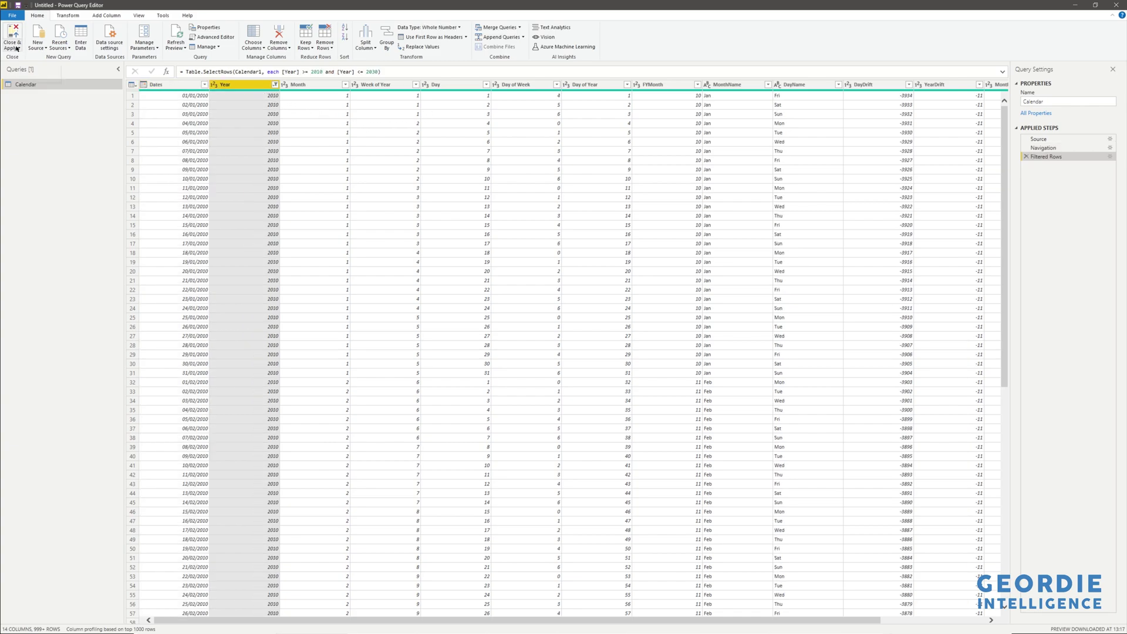
{"action": "left_click", "coordinate": [12, 47]}
{"action": "left_click", "coordinate": [16, 58]}
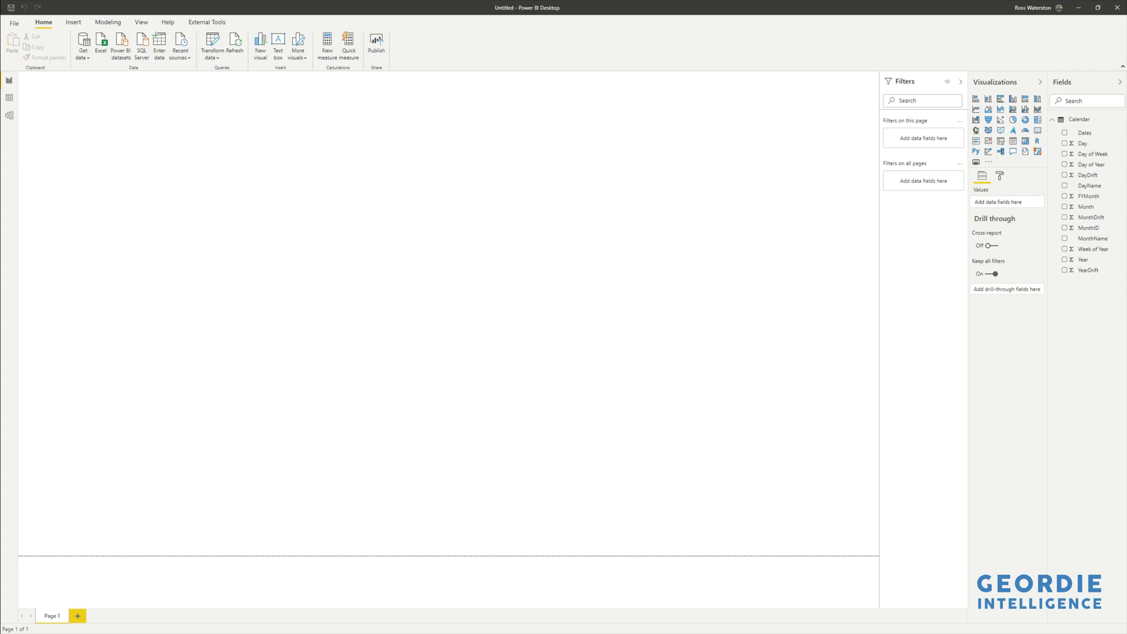
Step: In the Calendar table's data view, filter MonthDrift to equal 0 and sort the Dates column in ascending order
{"action": "left_click", "coordinate": [12, 98]}
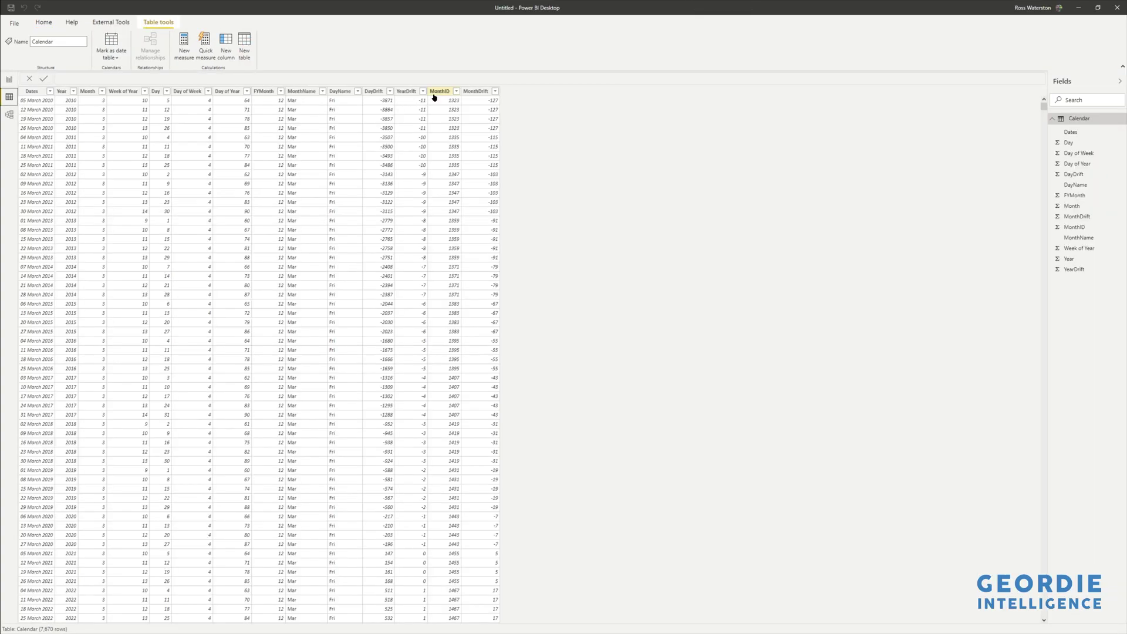
{"action": "left_click", "coordinate": [495, 92]}
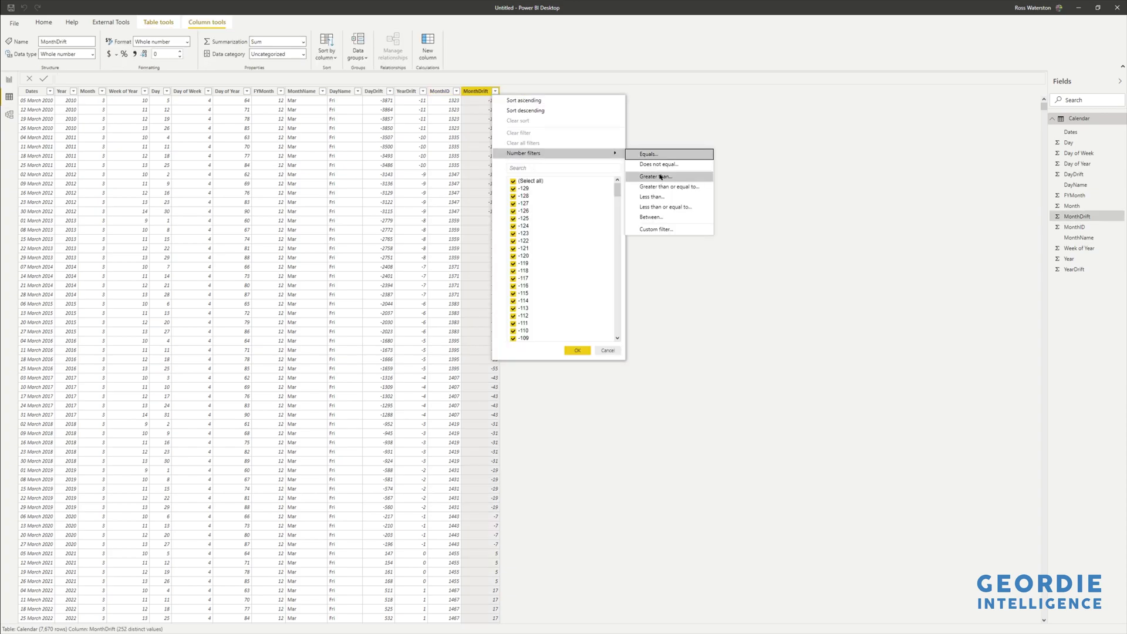
{"action": "left_click", "coordinate": [663, 155]}
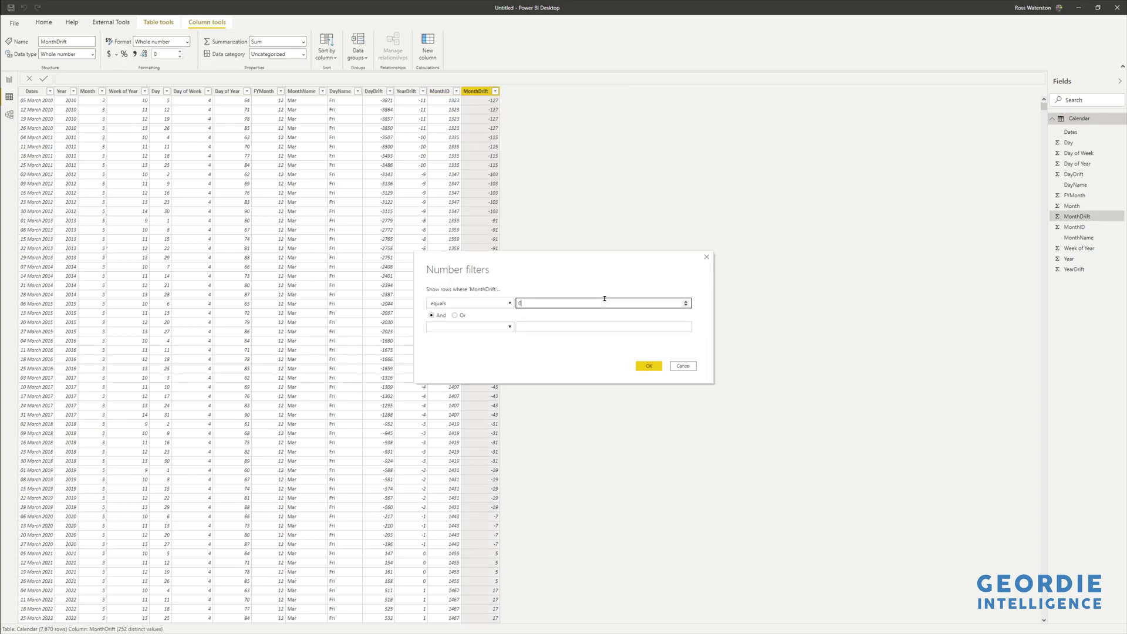
{"action": "type", "text": "0"}
{"action": "left_click", "coordinate": [648, 366]}
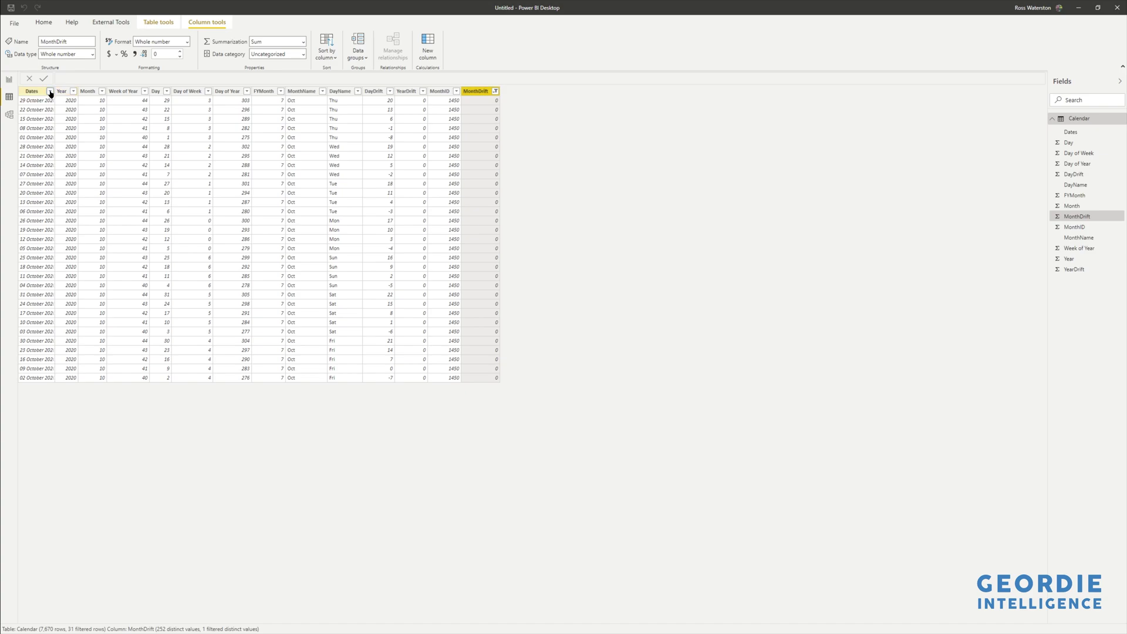
{"action": "left_click", "coordinate": [51, 92]}
{"action": "left_click", "coordinate": [64, 100]}
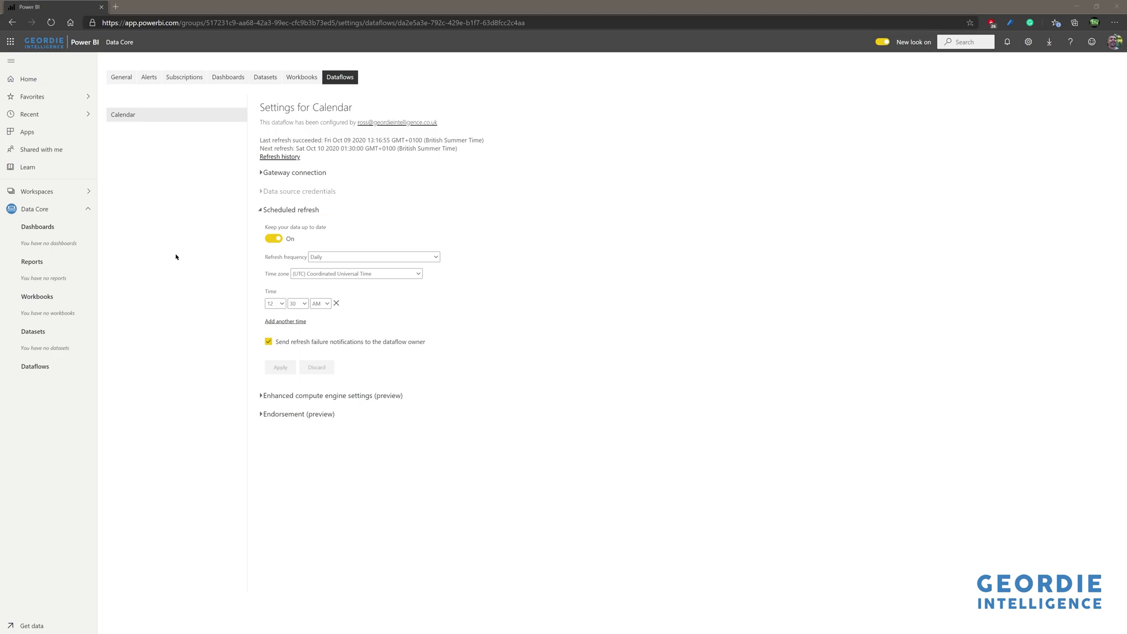
Step: Switch to the Power BI service and examine the roles available in the Data Core workspace's access settings
{"action": "left_click", "coordinate": [53, 209]}
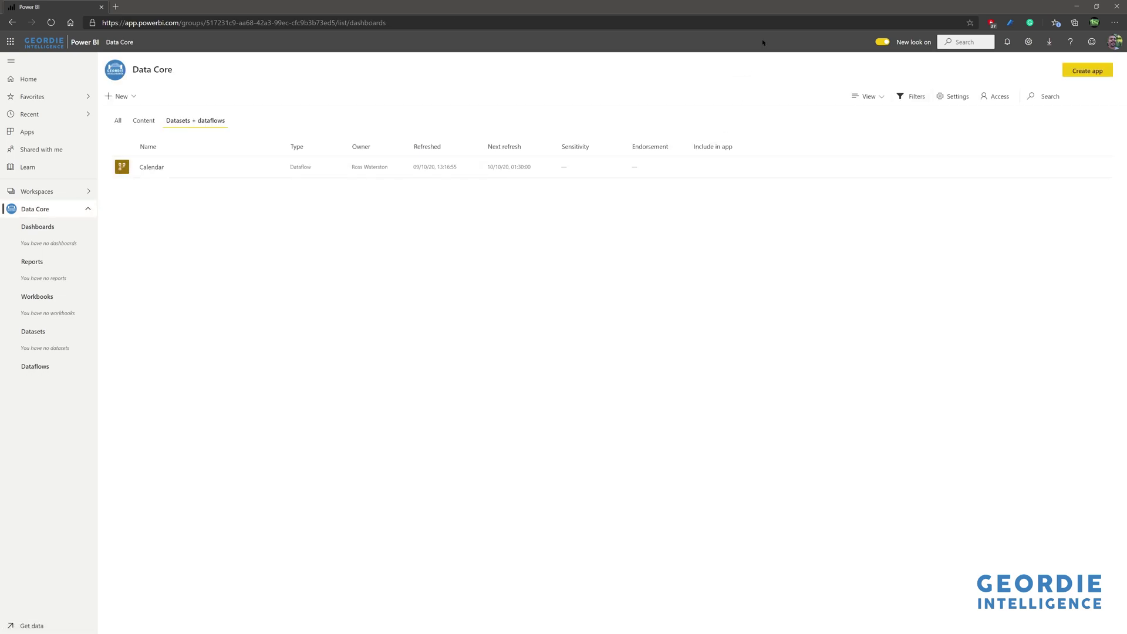
{"action": "left_click", "coordinate": [996, 97]}
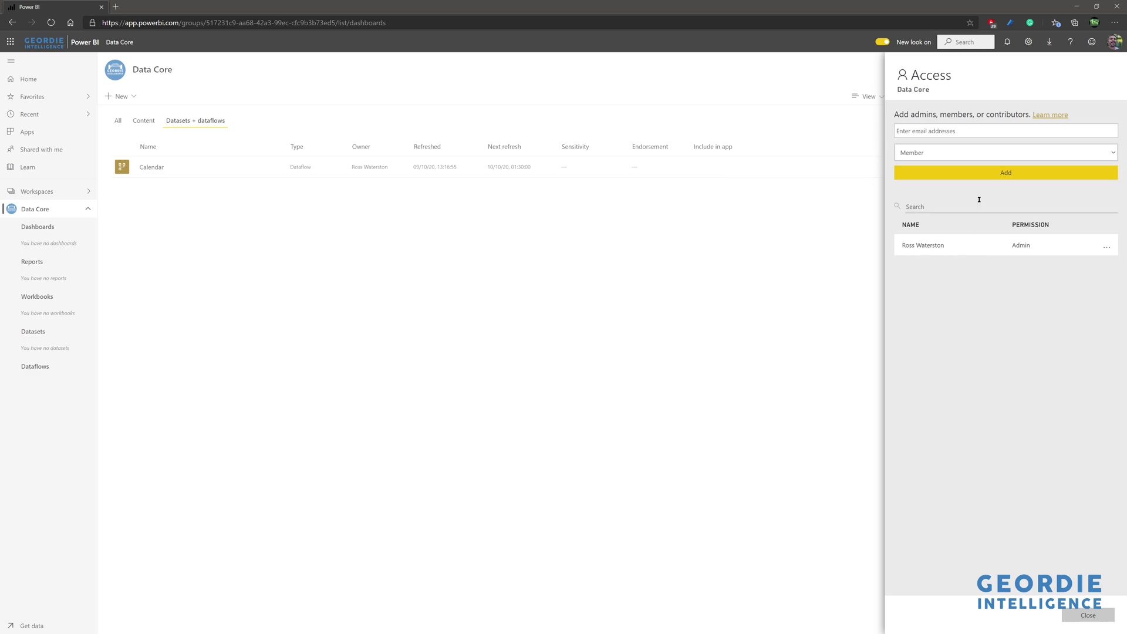
{"action": "left_click", "coordinate": [980, 154]}
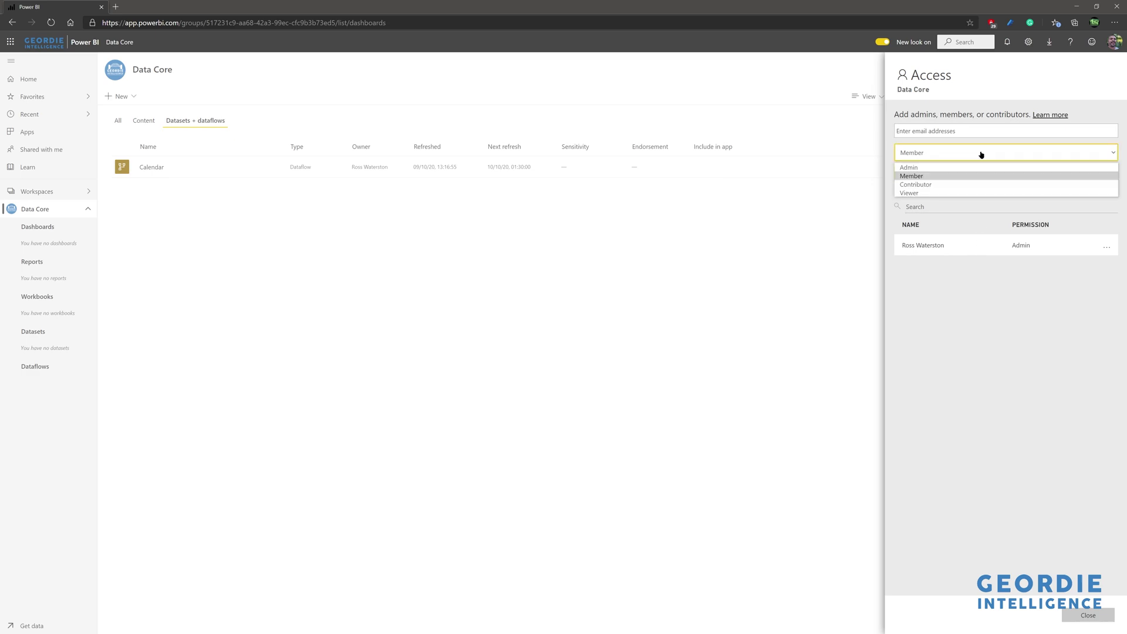